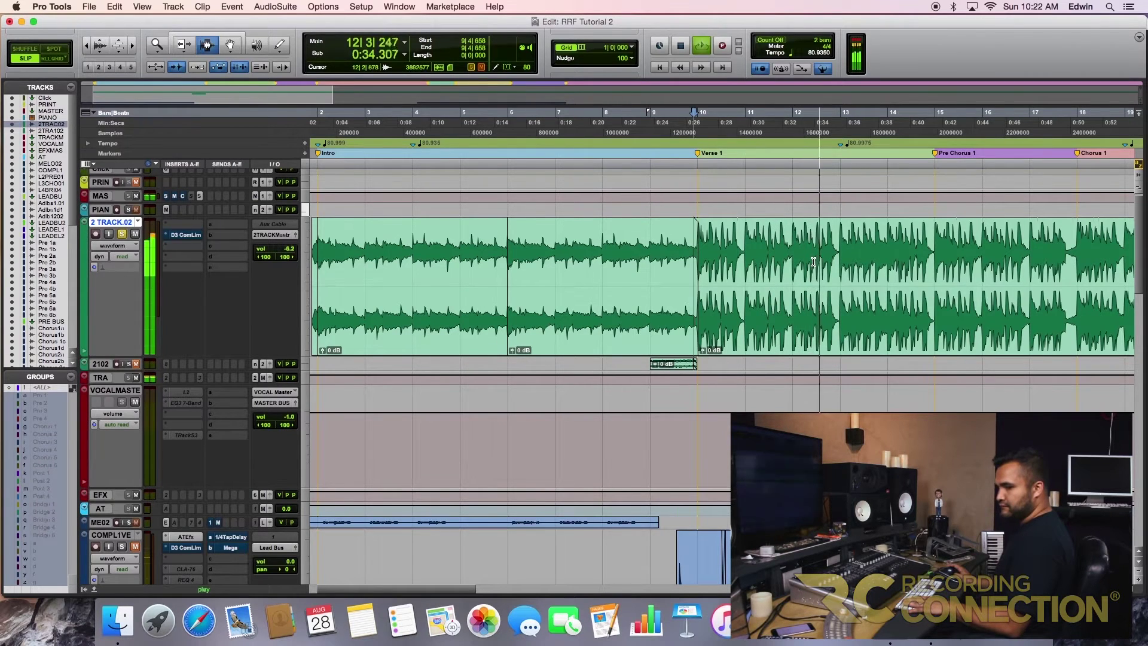
- Play the 2 TRACK.02 audio around bar 14 of Verse 1 to locate the spot that needs a level edit
{"action": "key", "text": "super+bracketright"}
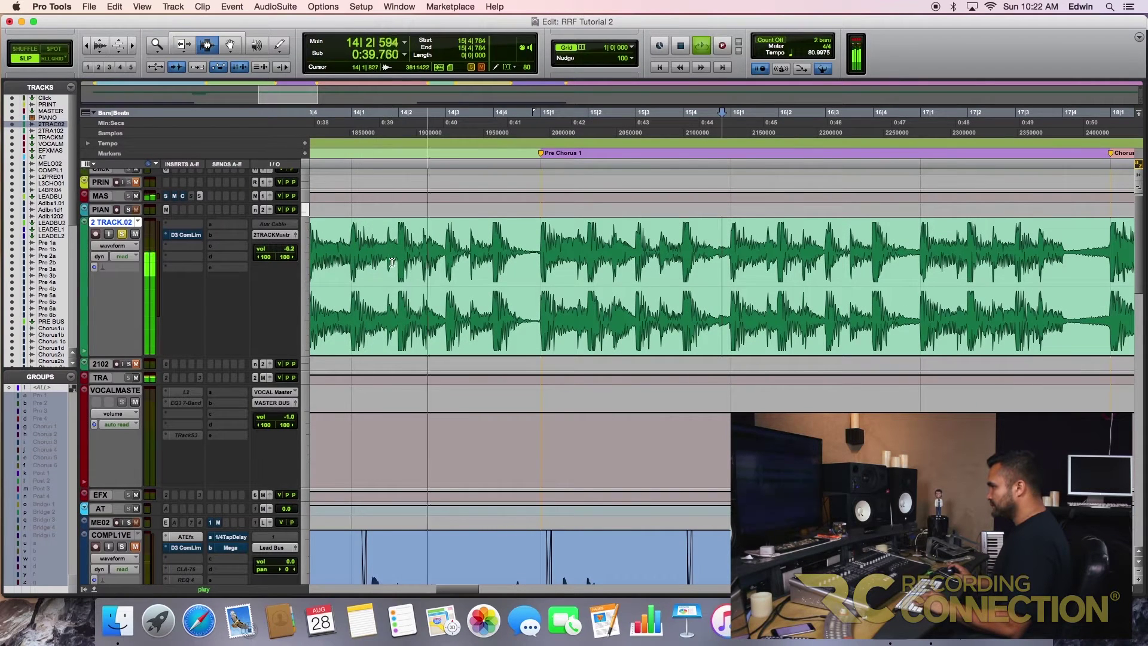
{"action": "key", "text": "space"}
{"action": "left_click", "coordinate": [423, 256]}
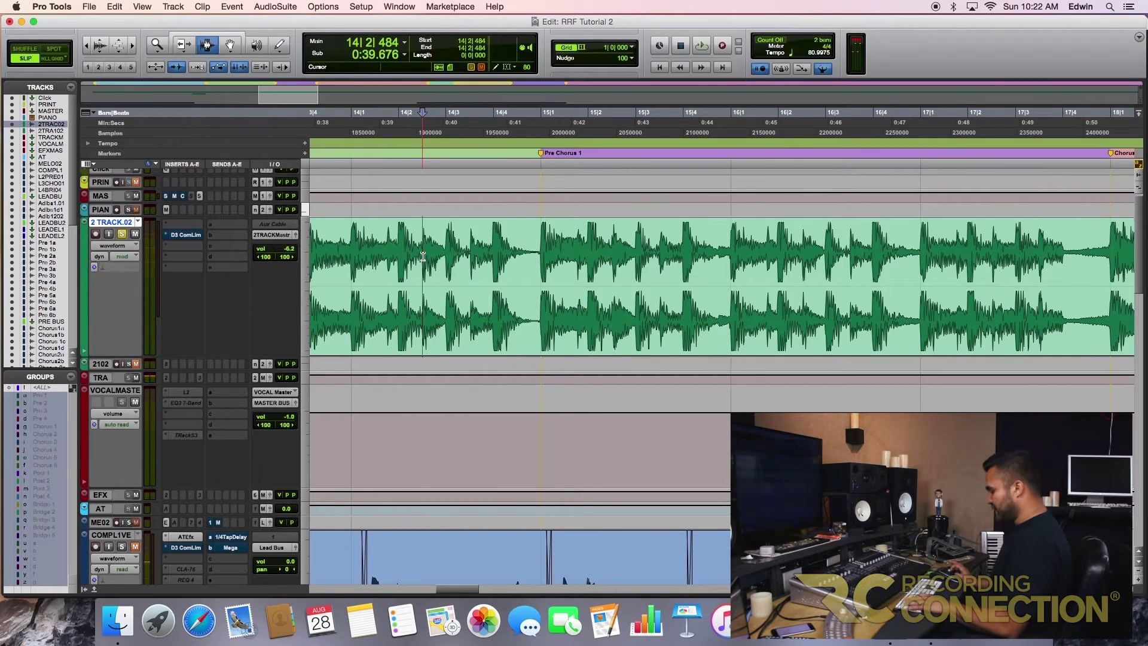
{"action": "key", "text": "super+bracketleft"}
{"action": "key", "text": "super+bracketleft"}
{"action": "key", "text": "super+bracketleft"}
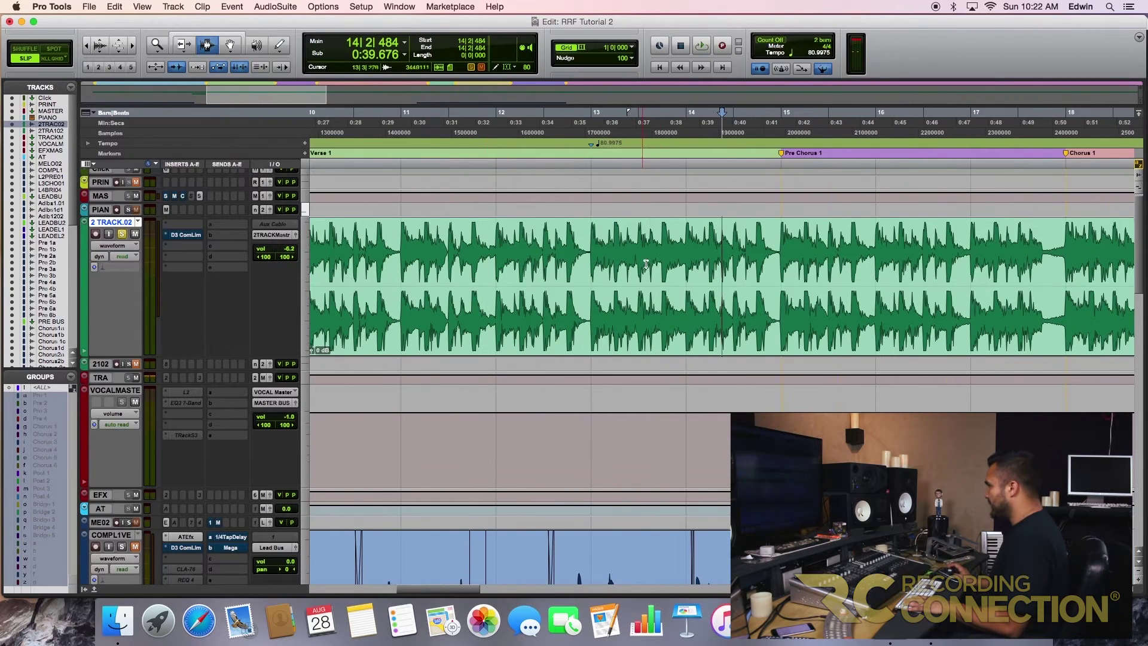
{"action": "key", "text": "space"}
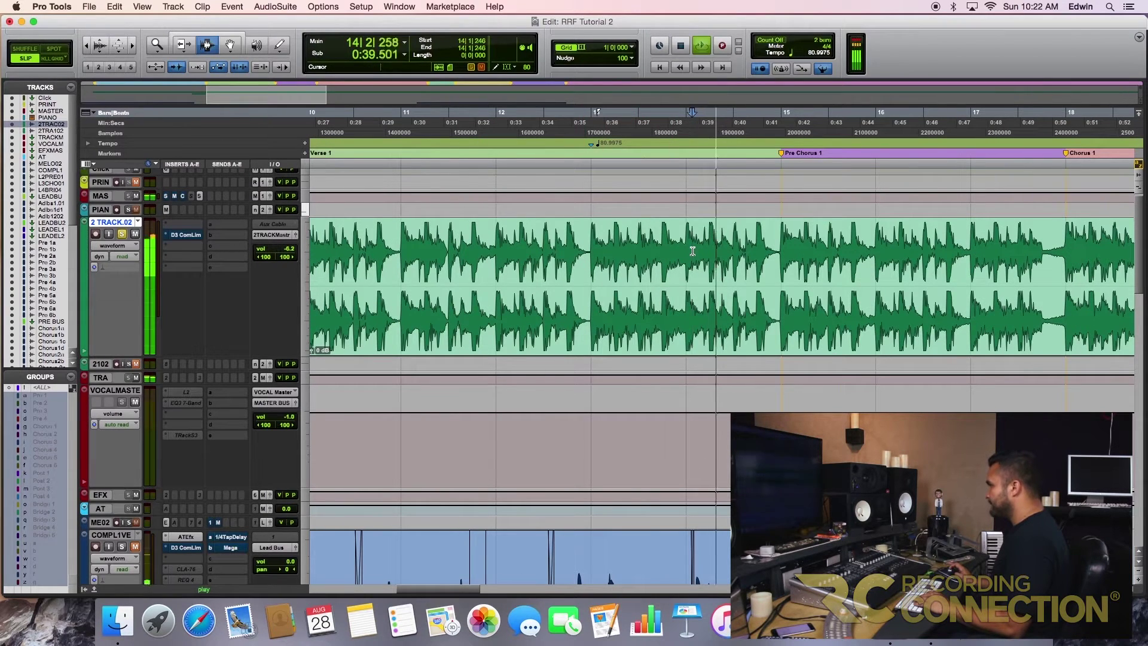
{"action": "key", "text": "space"}
- Separate the 2 TRACK.02 audio between 14|2|429 and 14|2|934 into its own clip and lower its clip gain to -0.9 dB
{"action": "left_click", "coordinate": [725, 249]}
{"action": "key", "text": "super+bracketright"}
{"action": "key", "text": "super+bracketright"}
{"action": "key", "text": "super+bracketright"}
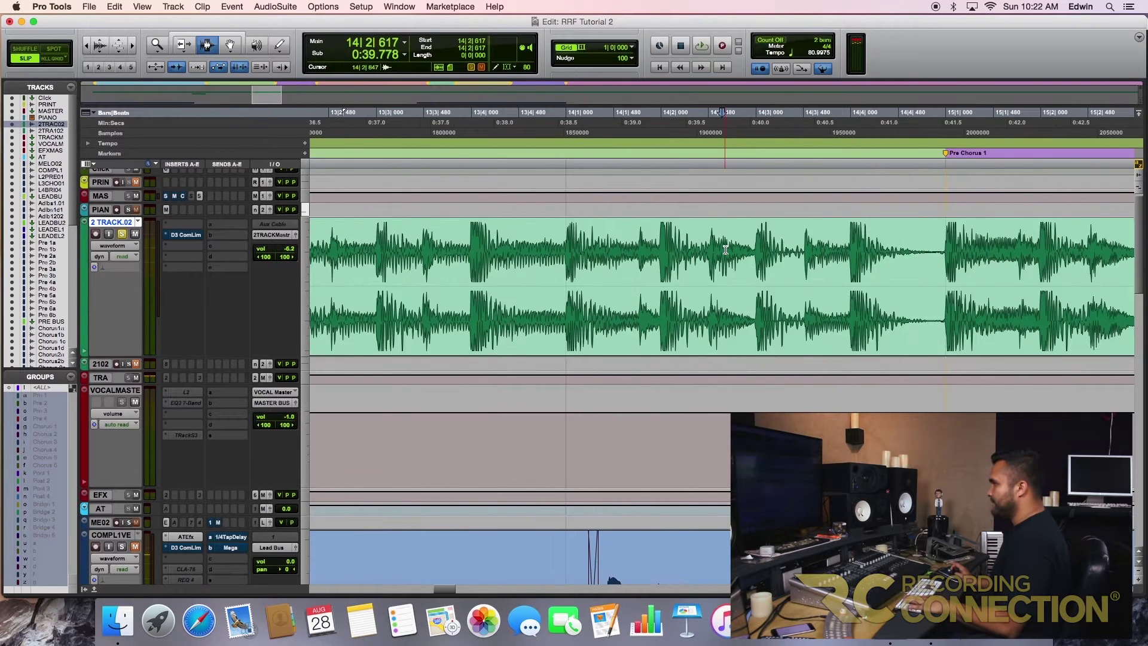
{"action": "left_click_drag", "start_coordinate": [685, 252], "coordinate": [780, 257]}
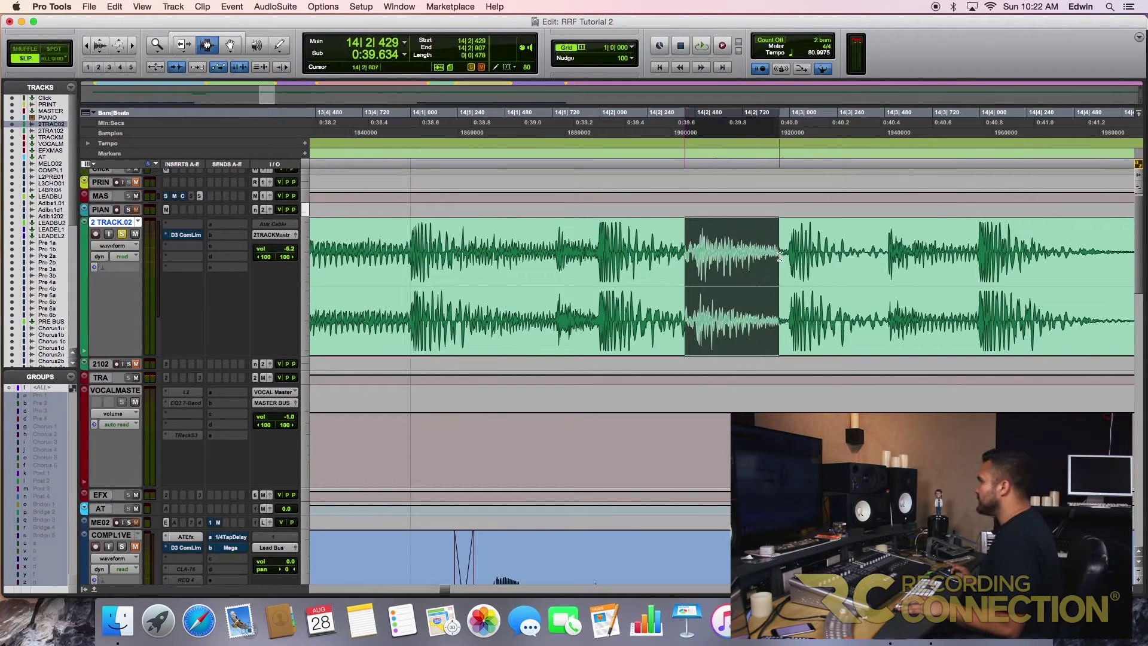
{"action": "key", "text": "super+e"}
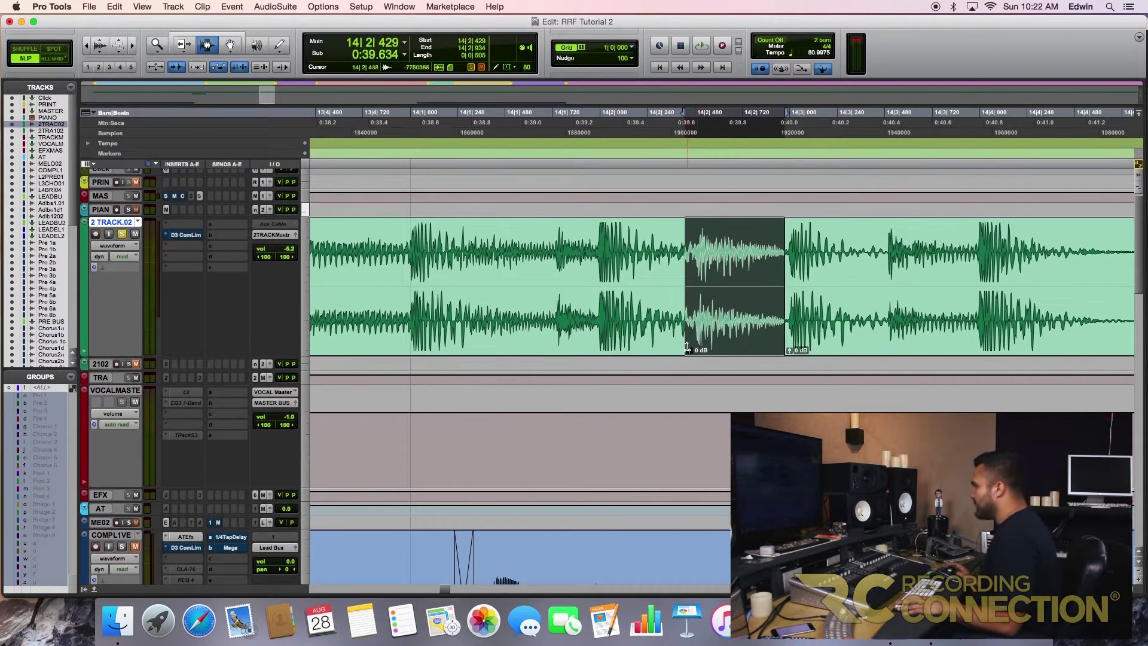
{"action": "left_click_drag", "start_coordinate": [688, 349], "coordinate": [689, 352]}
- Crossfade the end of the lowered clip into the following clip just before 14|3
{"action": "left_click", "coordinate": [664, 326]}
{"action": "key", "text": "F6+F7"}
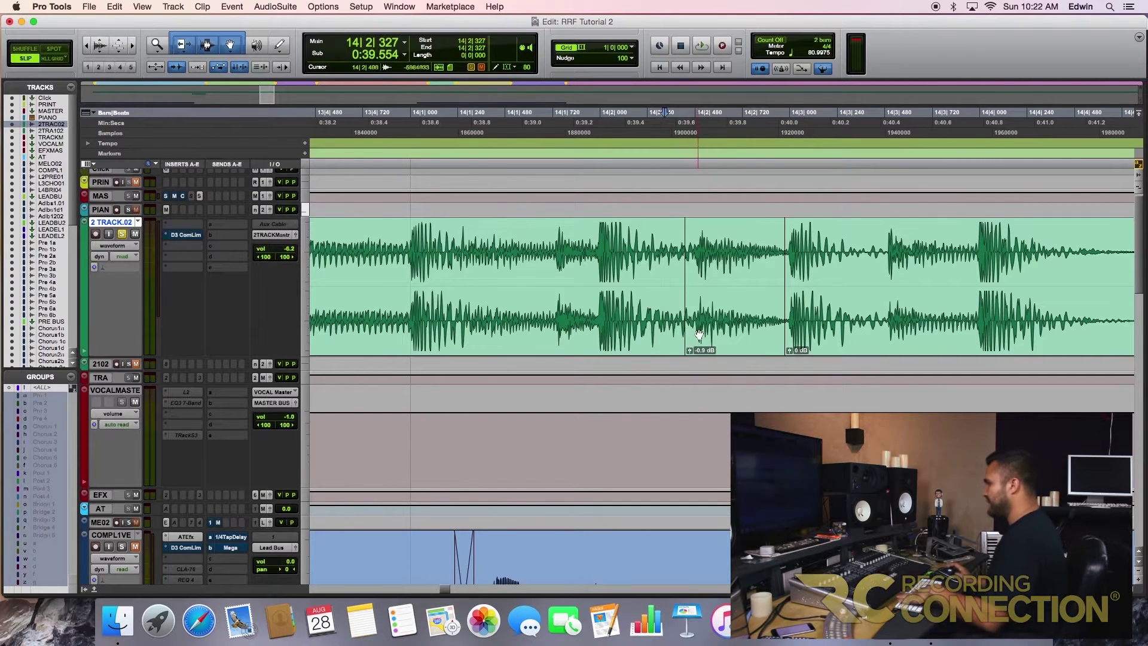
{"action": "left_click_drag", "start_coordinate": [681, 348], "coordinate": [685, 348]}
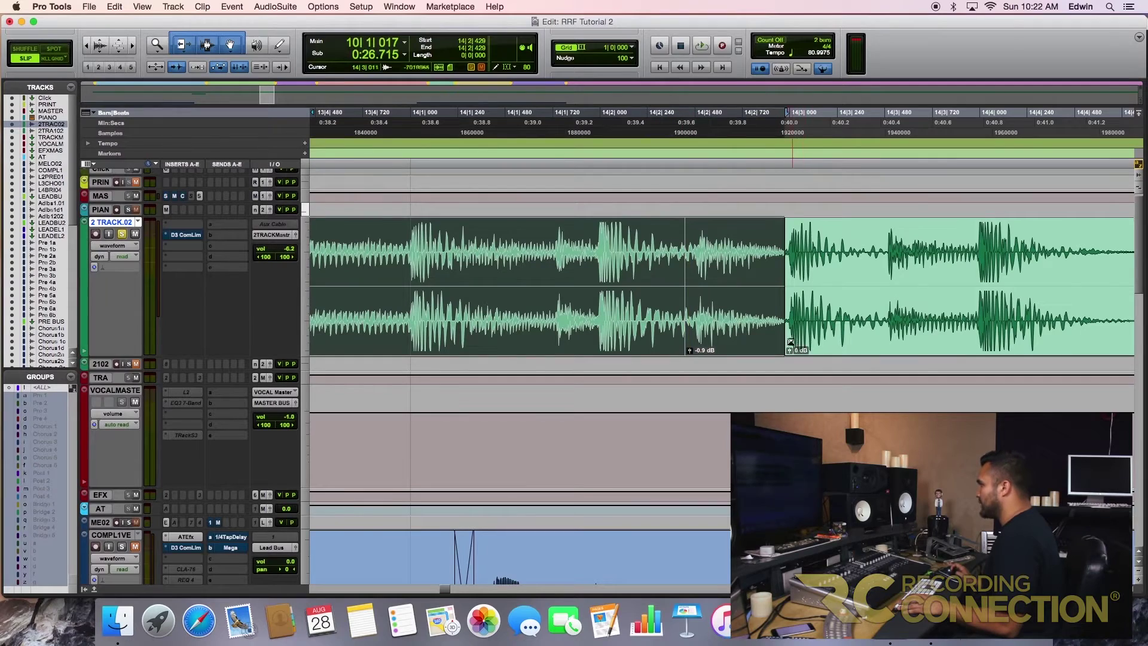
{"action": "left_click_drag", "start_coordinate": [790, 342], "coordinate": [780, 343]}
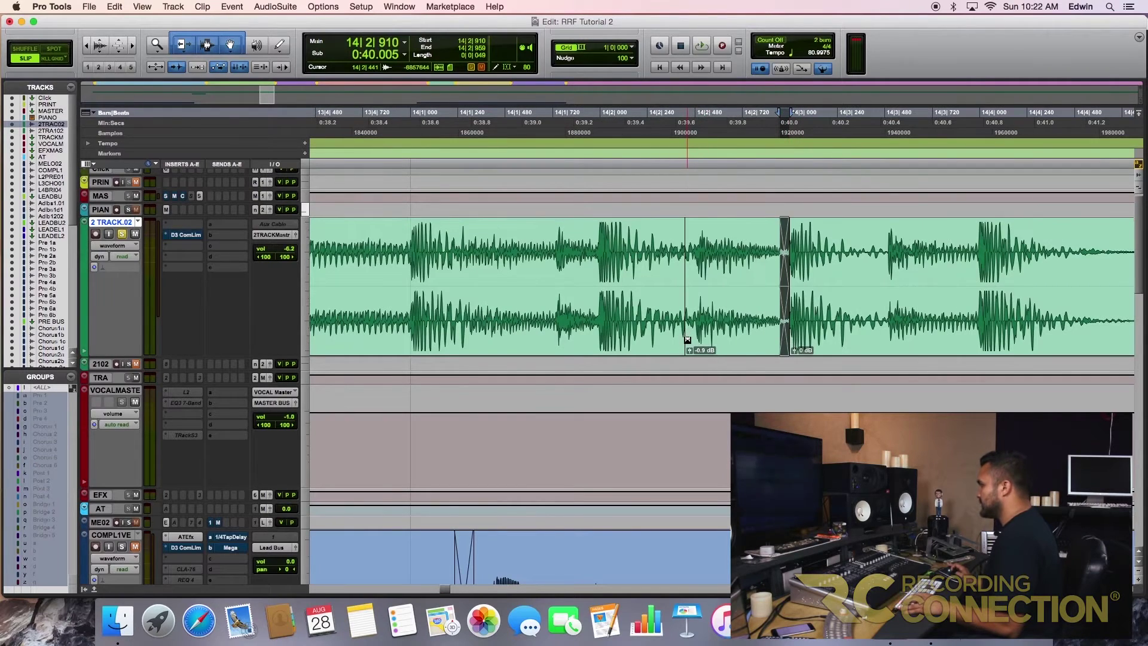
- Lower the clip gain of the short clip in beat 14|2 to -1.8 dB
{"action": "key", "text": "super+bracketleft"}
{"action": "key", "text": "super+bracketleft"}
{"action": "key", "text": "super+bracketleft"}
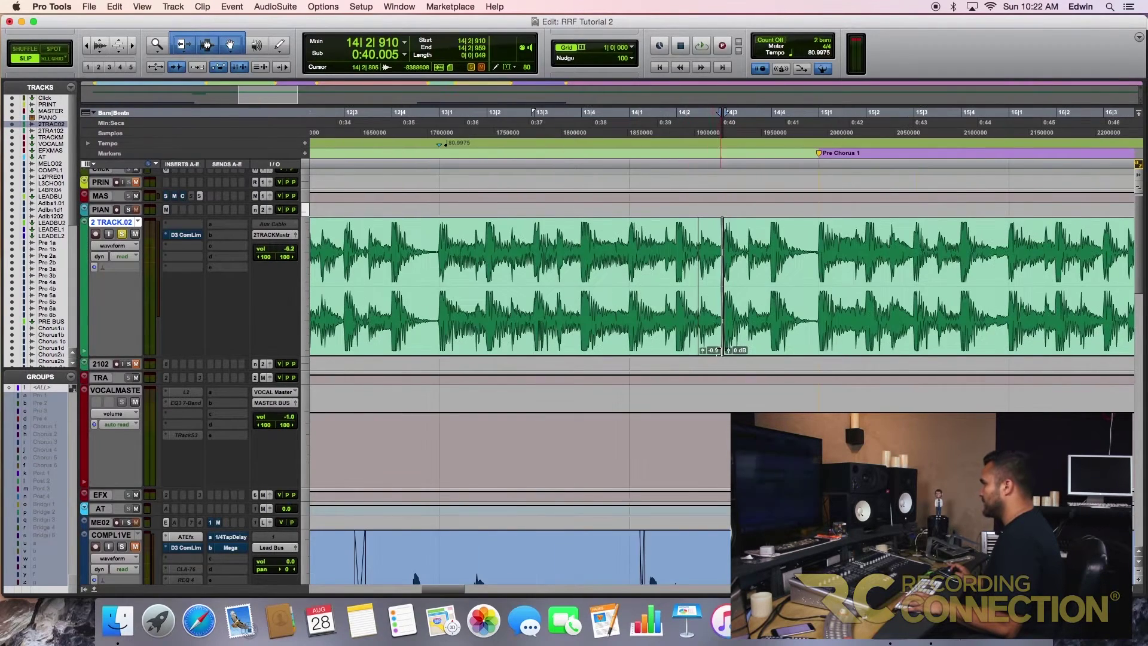
{"action": "left_click_drag", "start_coordinate": [702, 351], "coordinate": [701, 355]}
- Play from the end of bar 13 across the lowered clip and into Pre Chorus 1 to check the edit
{"action": "left_click", "coordinate": [615, 288]}
{"action": "key", "text": "space"}
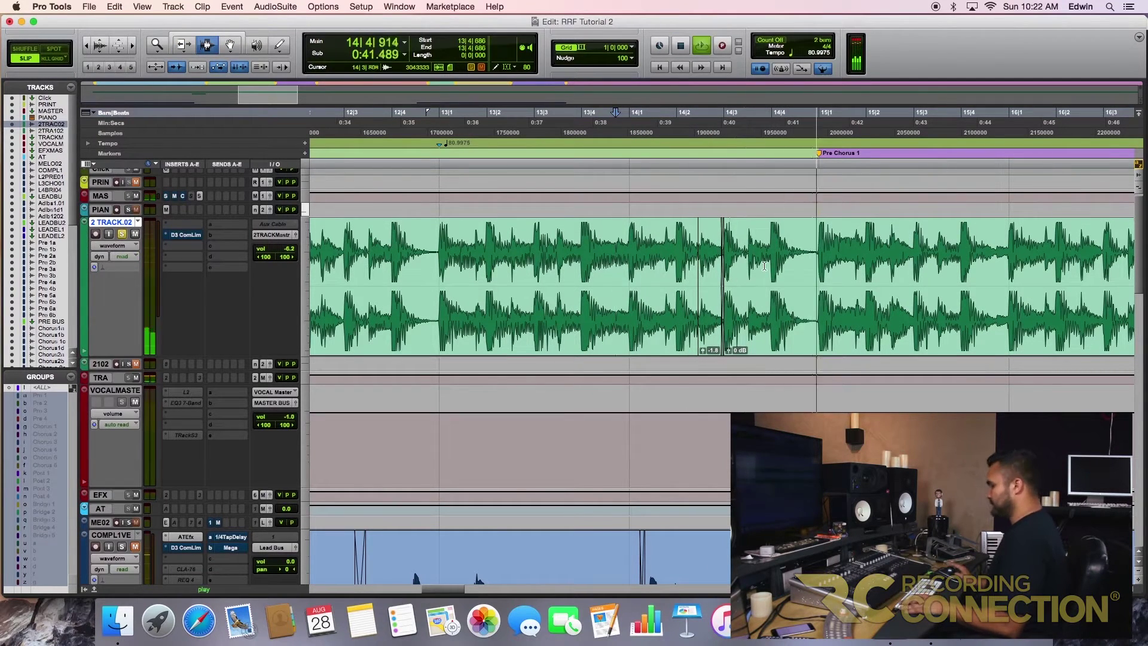
{"action": "key", "text": "super+bracketleft"}
{"action": "key", "text": "super+bracketright"}
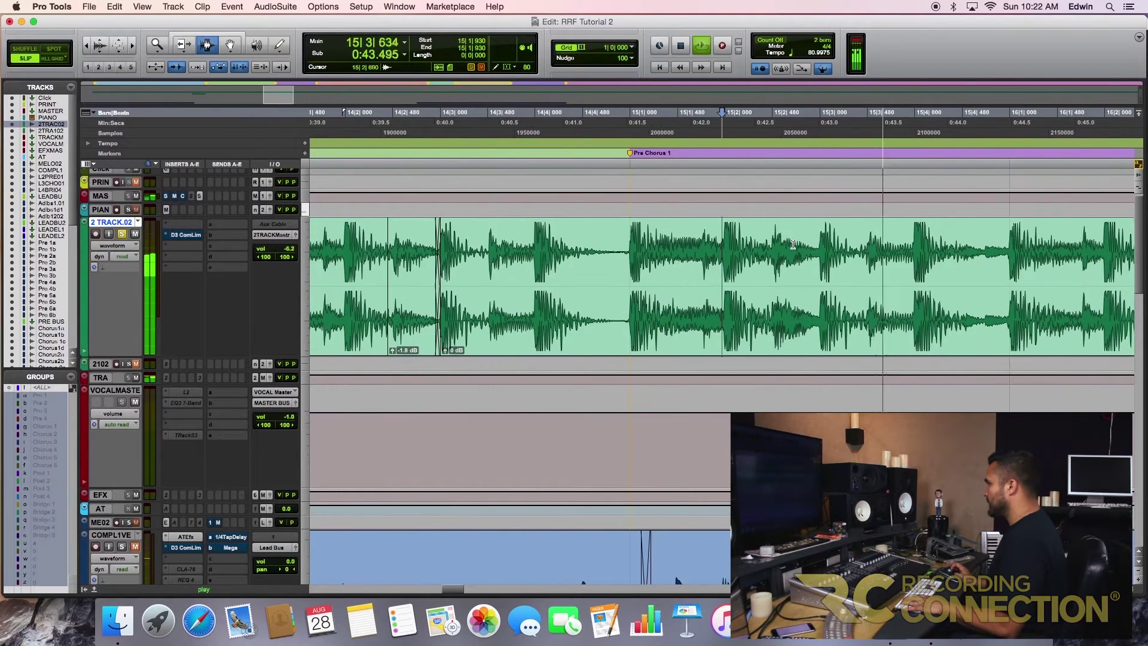
{"action": "key", "text": "super+bracketleft"}
{"action": "key", "text": "space"}
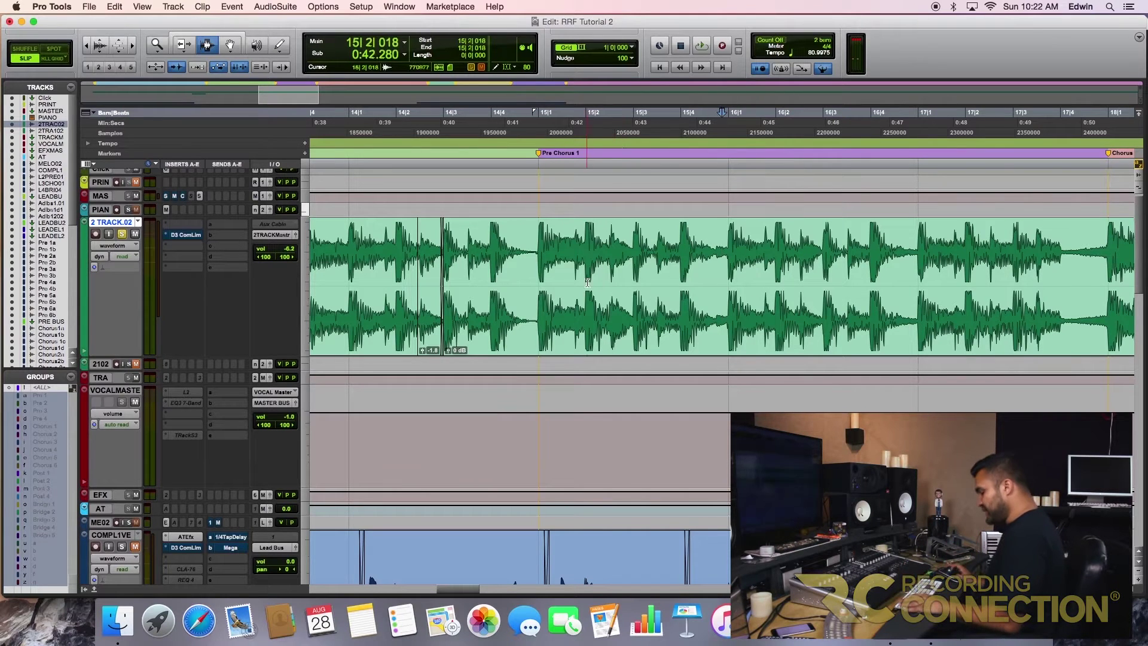
- Try separating the audio between 15|1|289 and 15|1|942 and lowering its clip gain
{"action": "key", "text": "super+bracketright"}
{"action": "left_click_drag", "start_coordinate": [654, 261], "coordinate": [717, 267]}
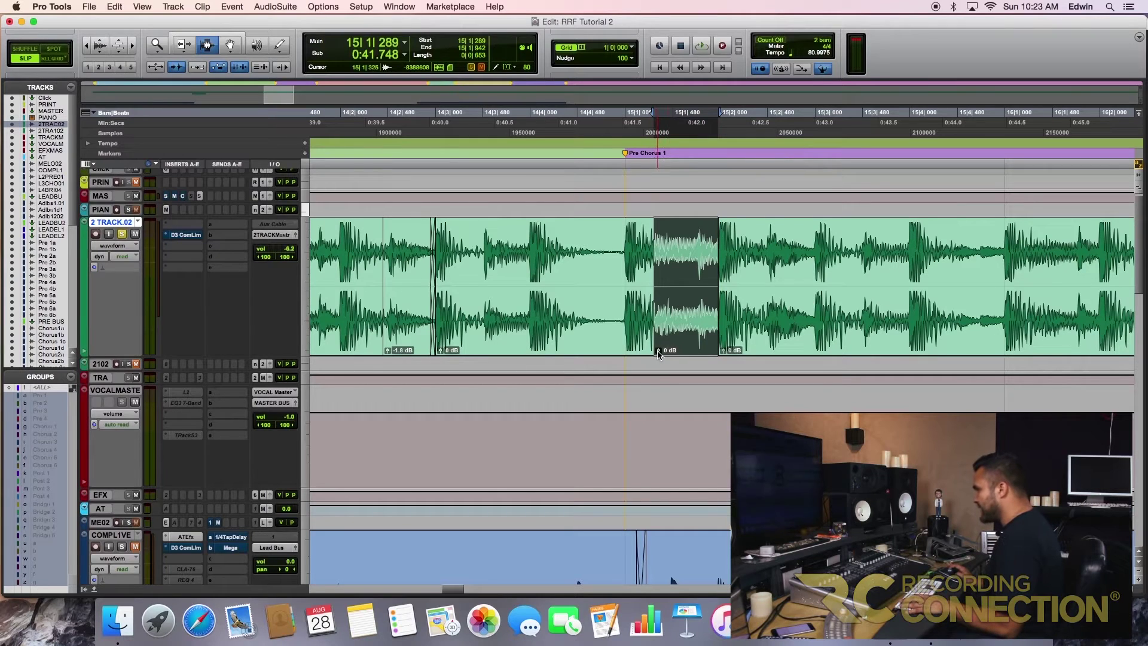
{"action": "left_click", "coordinate": [658, 351]}
{"action": "left_click_drag", "start_coordinate": [658, 352], "coordinate": [658, 355]}
{"action": "key", "text": "super+z"}
{"action": "left_click", "coordinate": [708, 268]}
{"action": "key", "text": "super+z"}
- Separate the short transient between 15|1|735 and 15|1|775 and lower its clip gain to -1.8 dB
{"action": "key", "text": "super+]"}
{"action": "key", "text": "super+]"}
{"action": "key", "text": "super+]"}
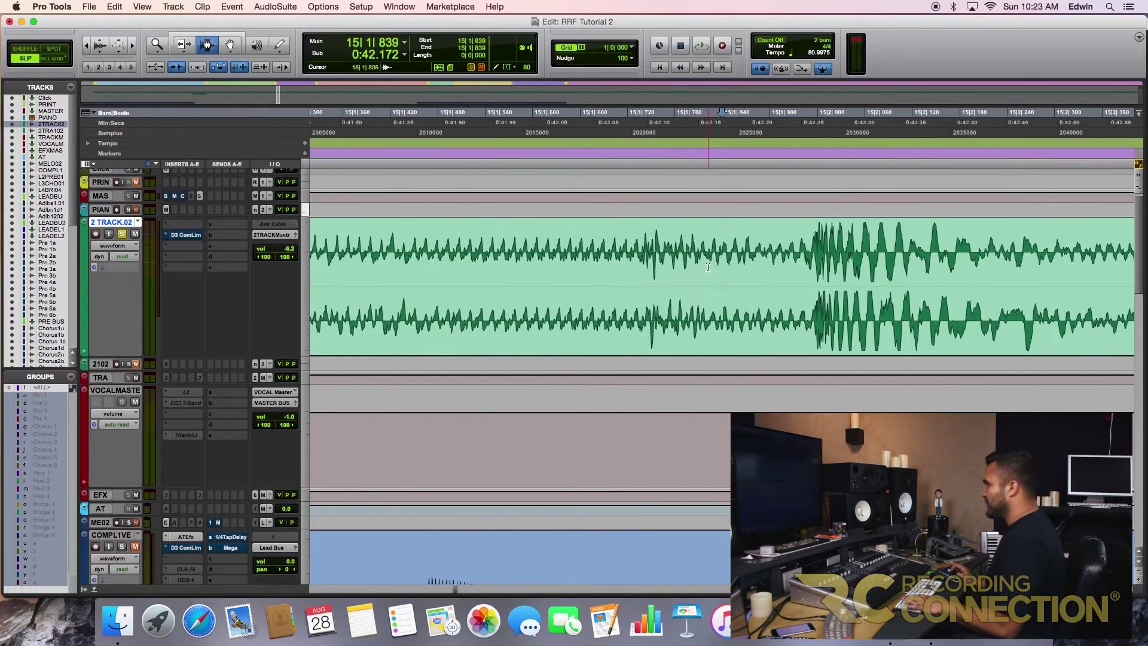
{"action": "left_click_drag", "start_coordinate": [640, 257], "coordinate": [670, 254]}
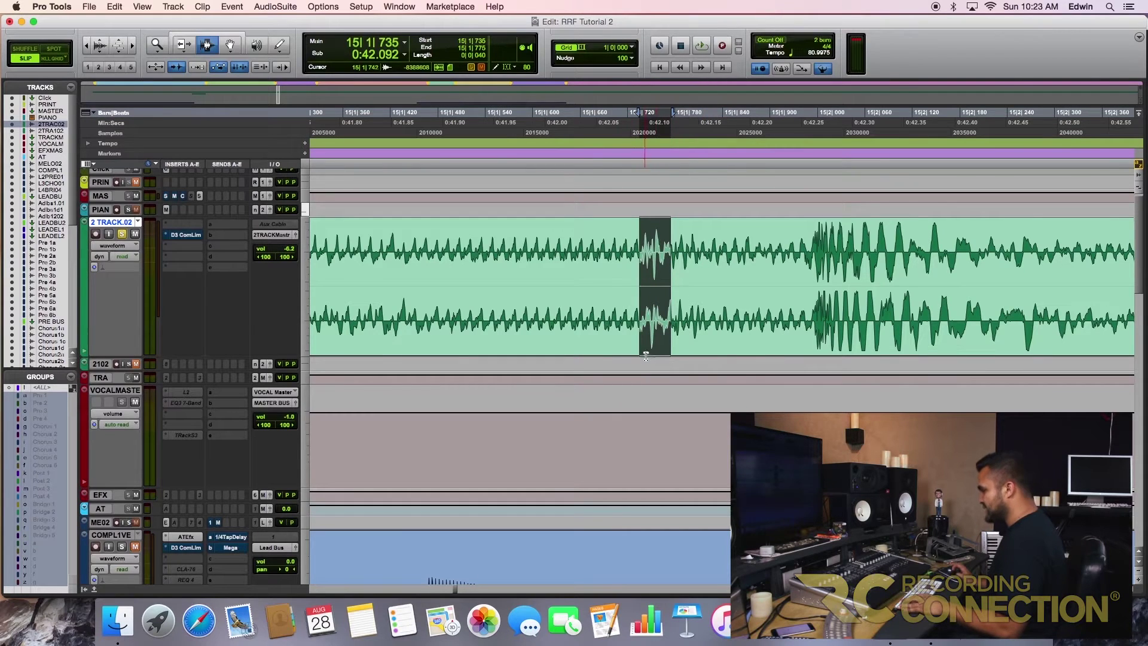
{"action": "left_click_drag", "start_coordinate": [647, 348], "coordinate": [646, 352]}
- Add crossfades at both edges of the separated transient clip in beat 15|1
{"action": "left_click", "coordinate": [641, 333]}
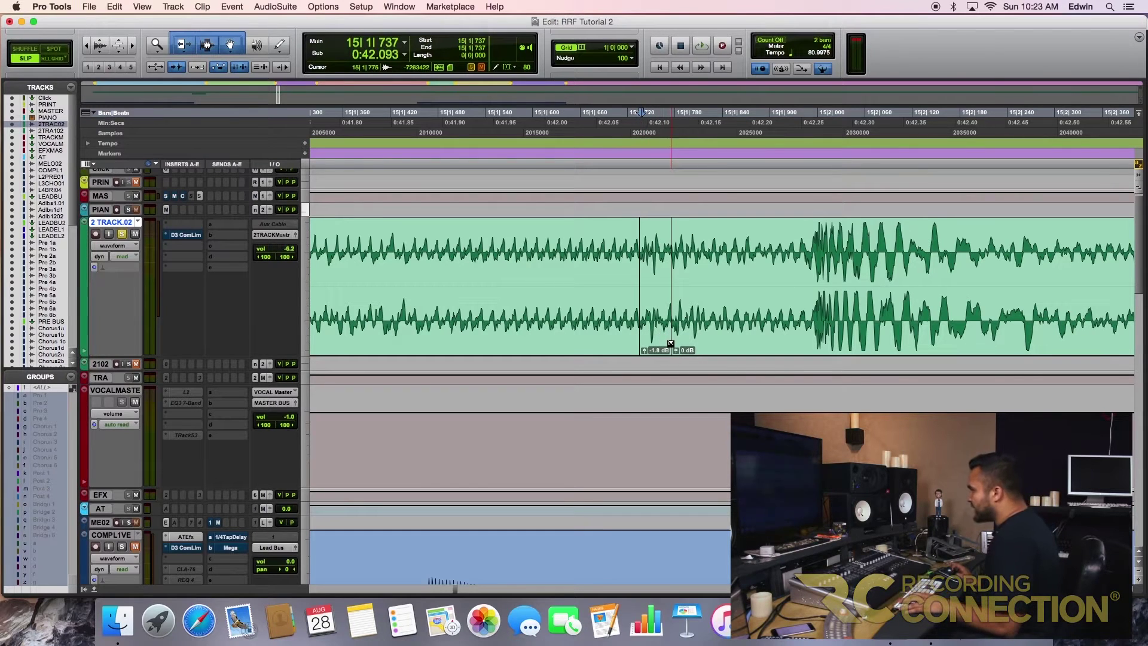
{"action": "left_click", "coordinate": [671, 344]}
{"action": "left_click", "coordinate": [673, 344]}
{"action": "left_click", "coordinate": [639, 349]}
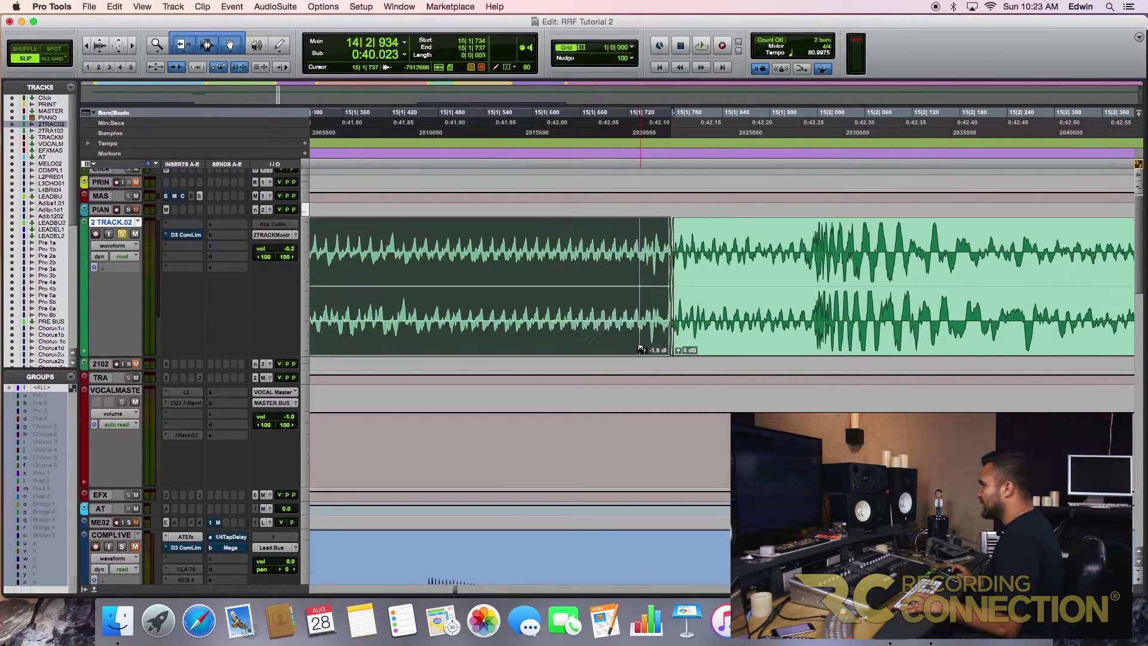
{"action": "left_click", "coordinate": [642, 348]}
- Play from the start of Pre Chorus 1 across the crossfaded transient to check the edit
{"action": "left_click", "coordinate": [560, 300]}
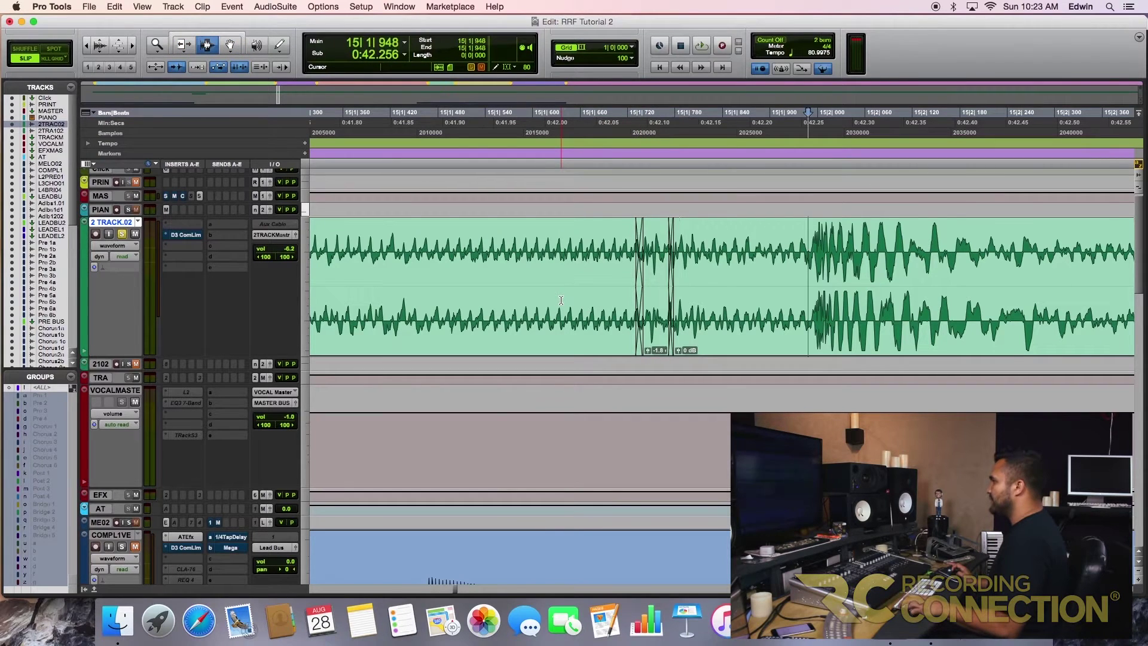
{"action": "key", "text": "r"}
{"action": "key", "text": "r"}
{"action": "key", "text": "r"}
{"action": "key", "text": "r"}
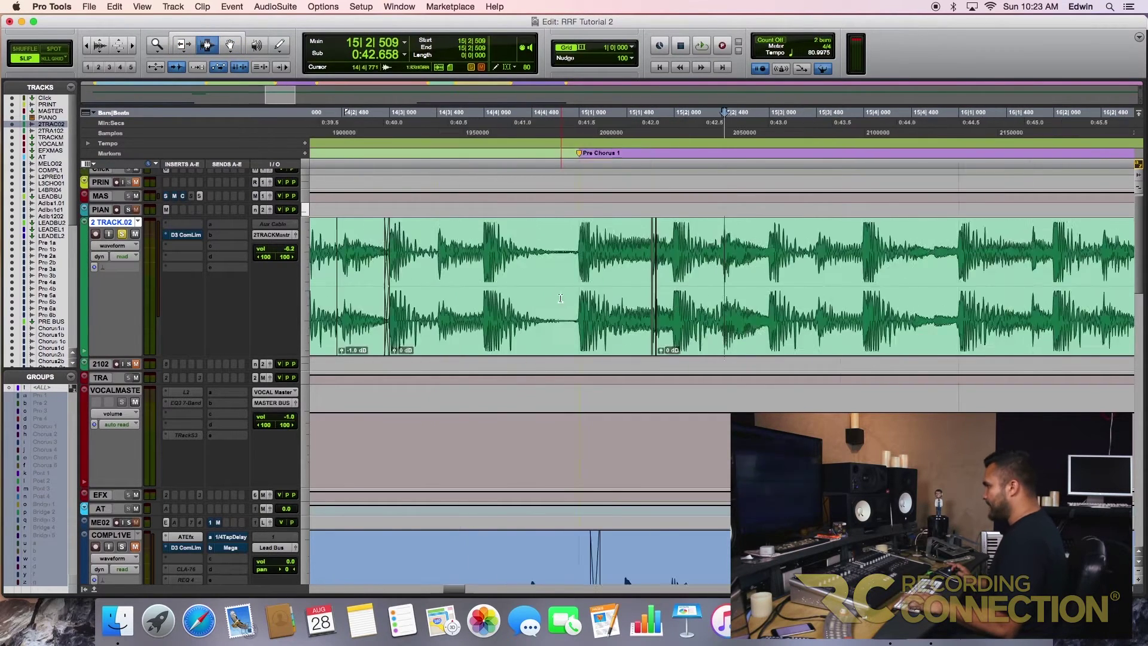
{"action": "key", "text": "space"}
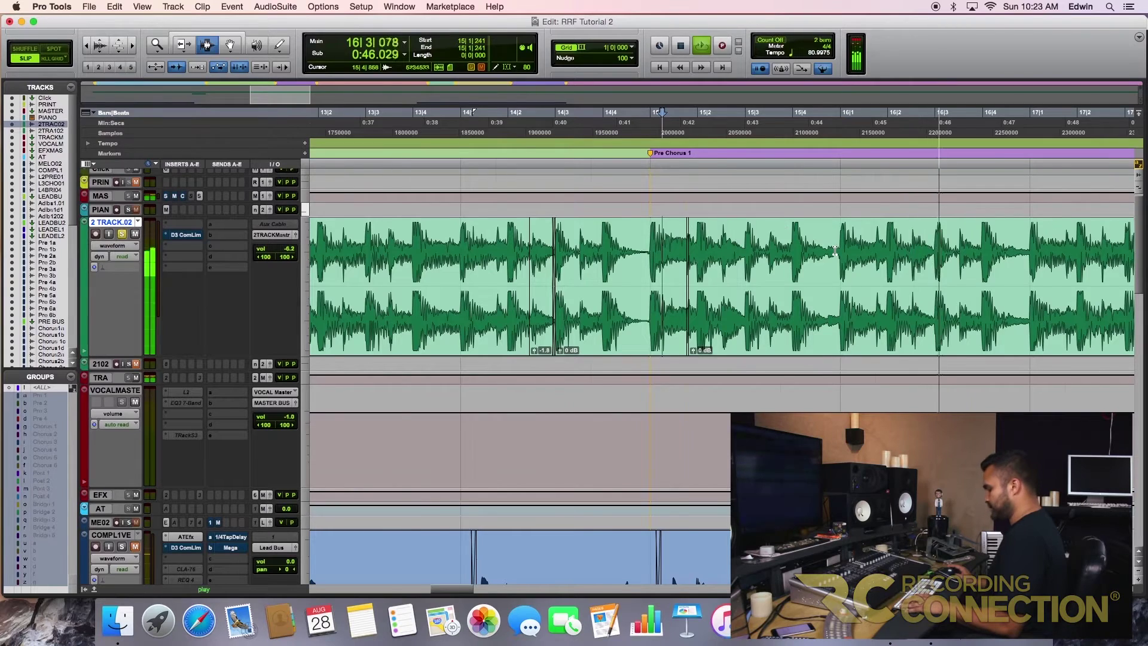
- Continue listening into Chorus 1, then audition the Post 1 section from about bar 26 to examine its clip boundaries
{"action": "key", "text": "r"}
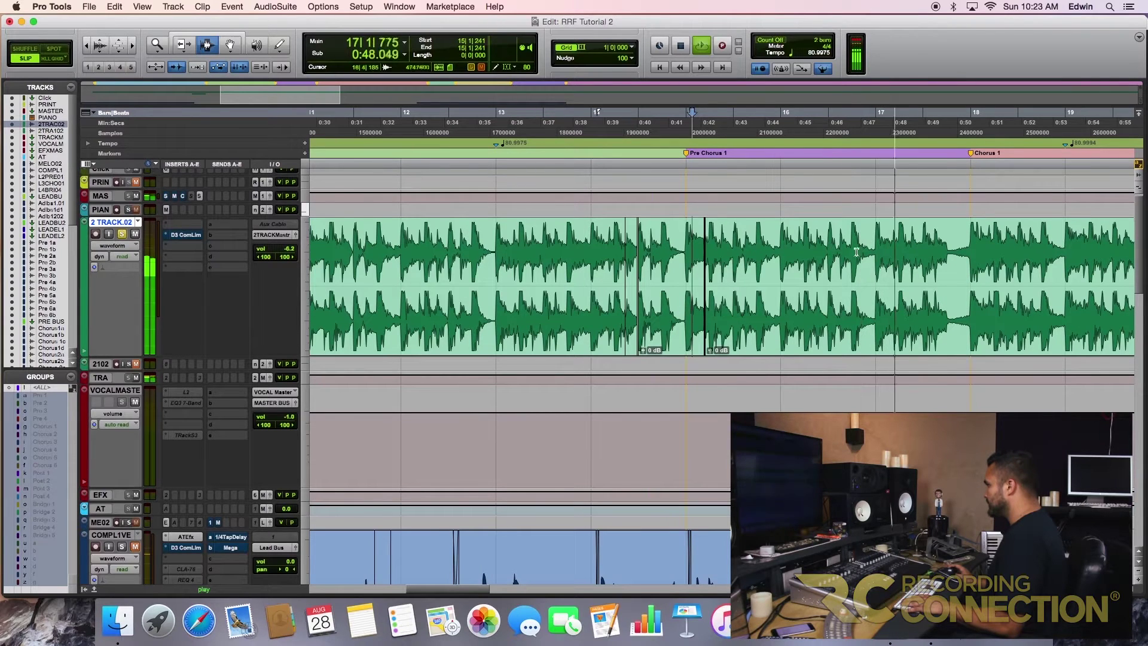
{"action": "key", "text": "r"}
{"action": "key", "text": "r"}
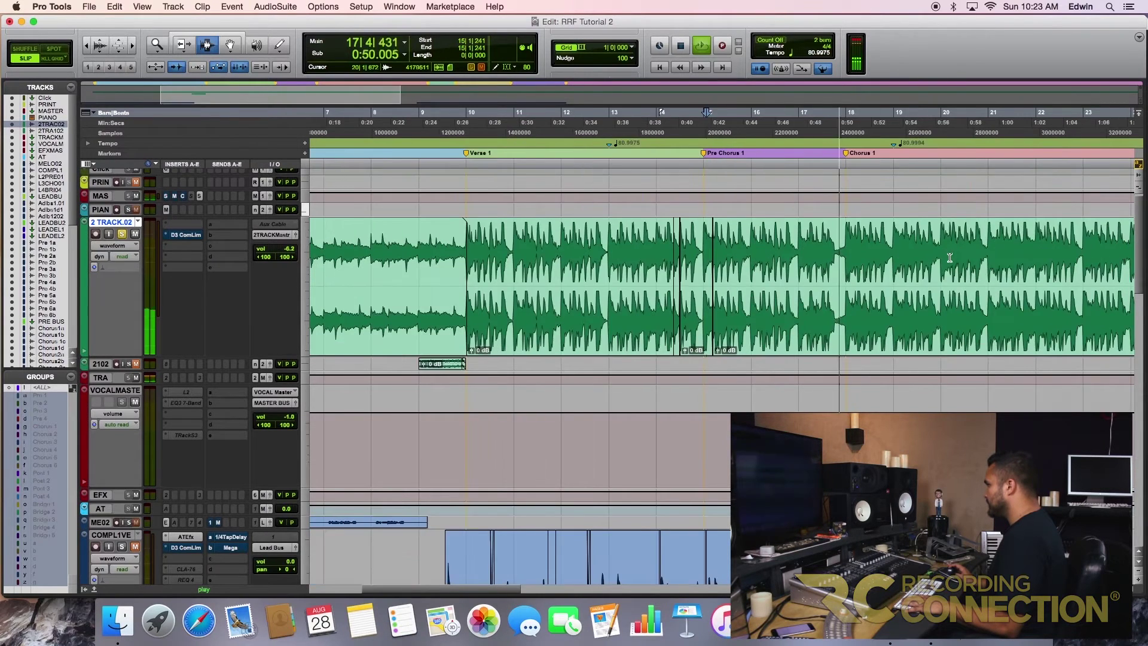
{"action": "left_click", "coordinate": [911, 257]}
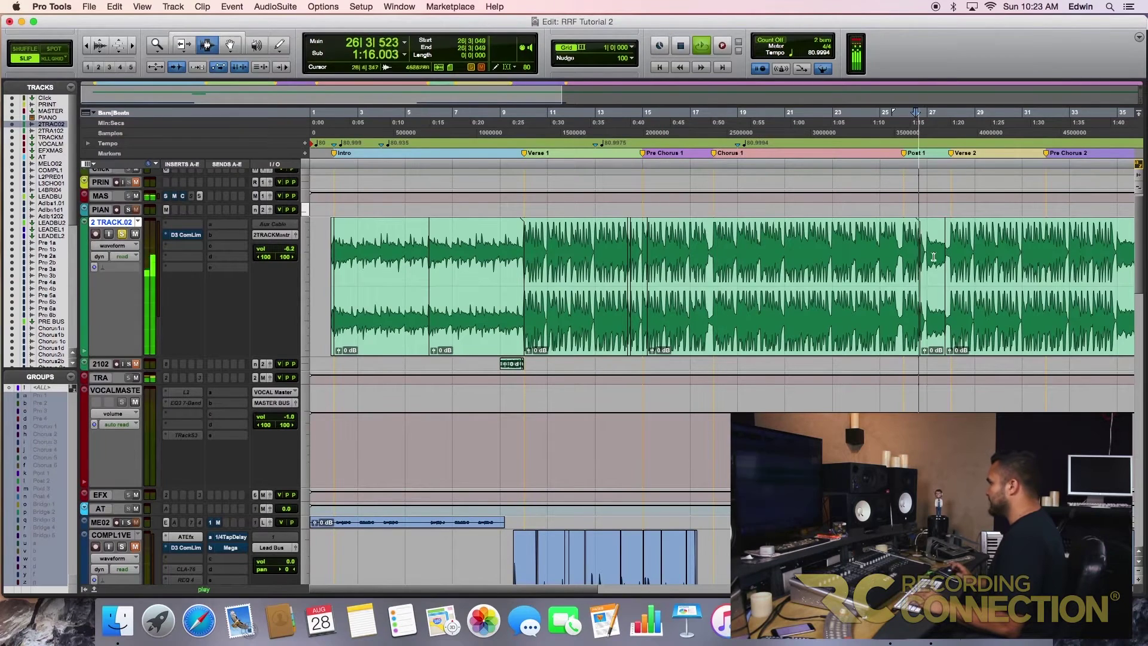
{"action": "key", "text": "t"}
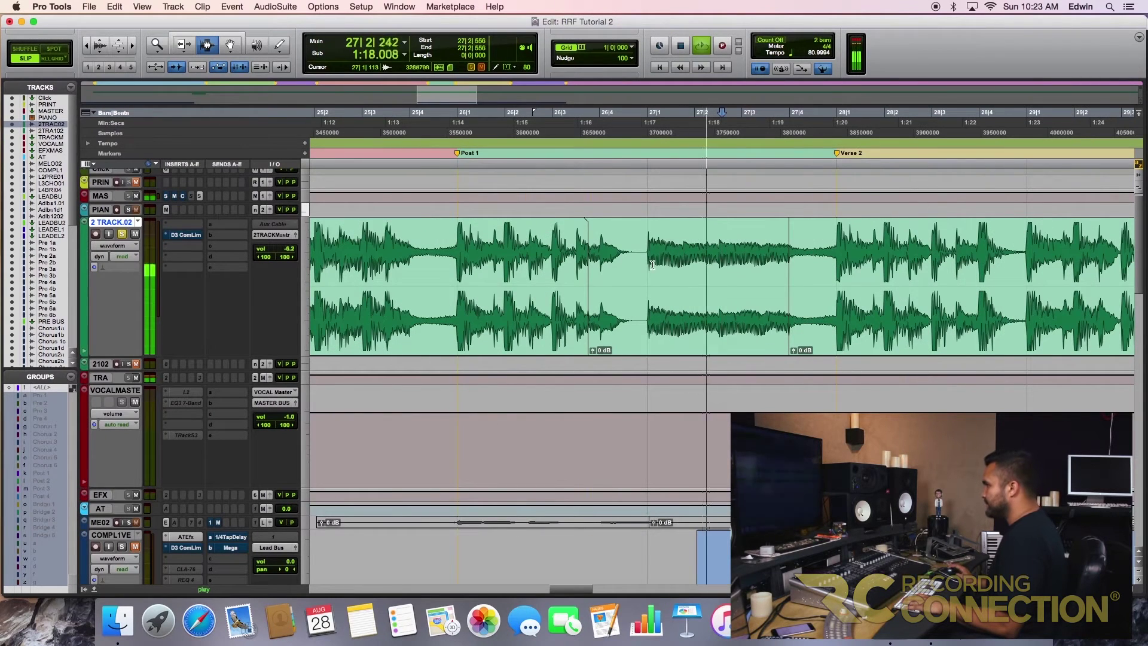
{"action": "key", "text": "space"}
- Extend the end of the 2 TRACK.02 clip in Post 1 to 26|4|831, just before bar 27
{"action": "left_click", "coordinate": [565, 256]}
{"action": "key", "text": "super+7"}
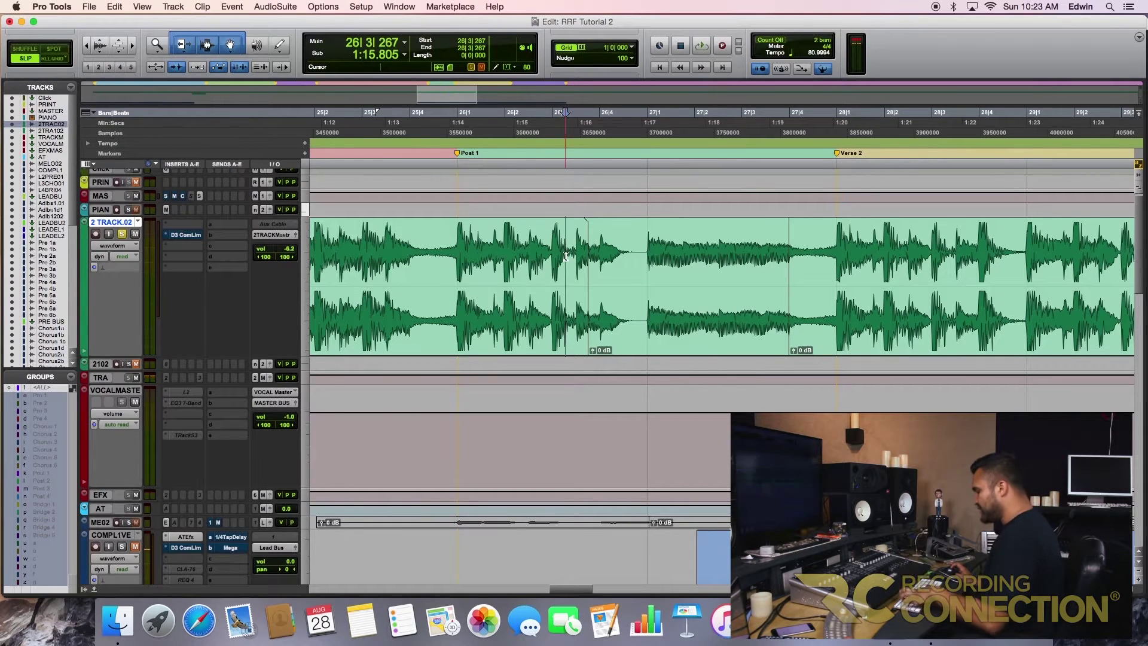
{"action": "left_click", "coordinate": [582, 267]}
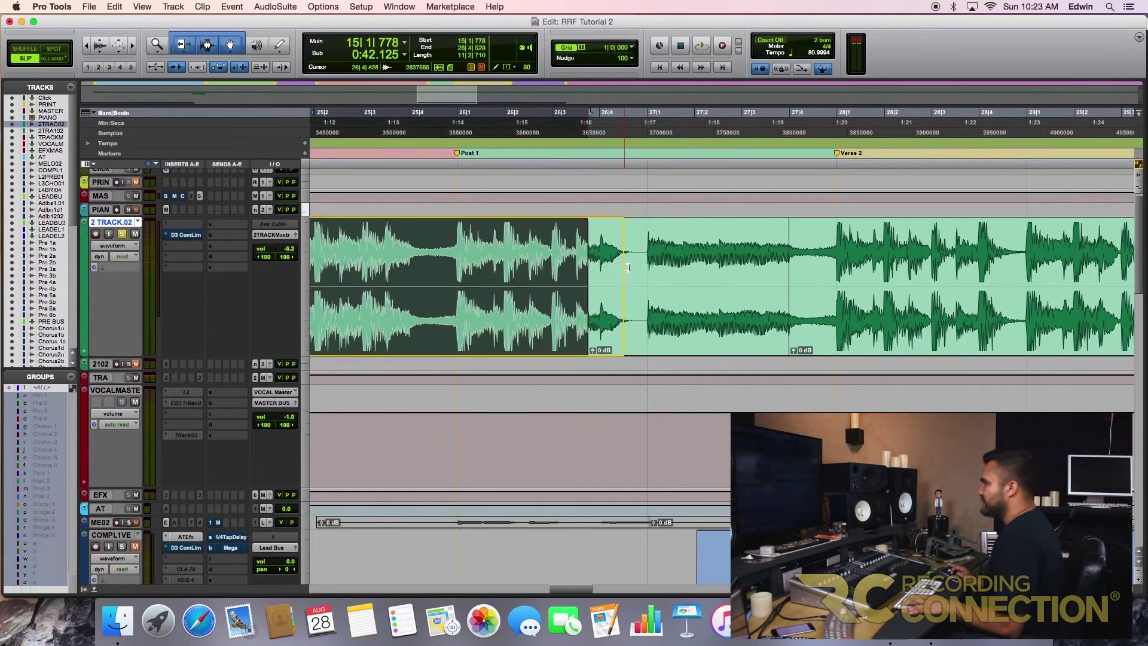
{"action": "left_click_drag", "start_coordinate": [628, 267], "coordinate": [635, 266]}
{"action": "left_click_drag", "start_coordinate": [633, 318], "coordinate": [644, 315]}
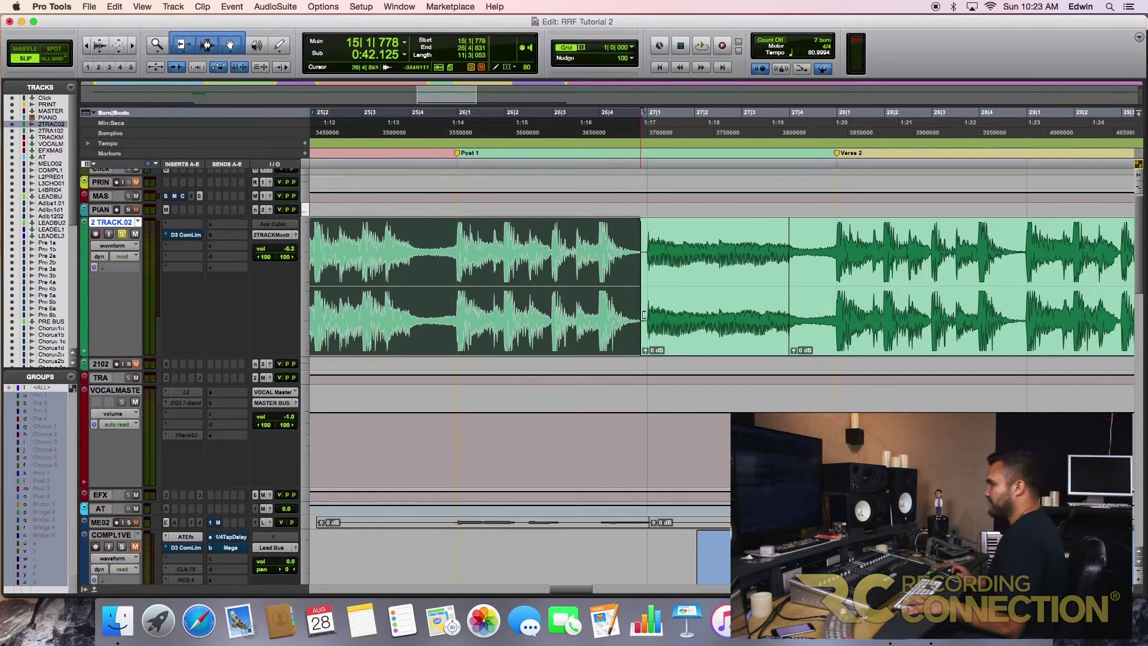
- Crossfade the extended clip into the sustained clip just before bar 27
{"action": "left_click", "coordinate": [638, 345]}
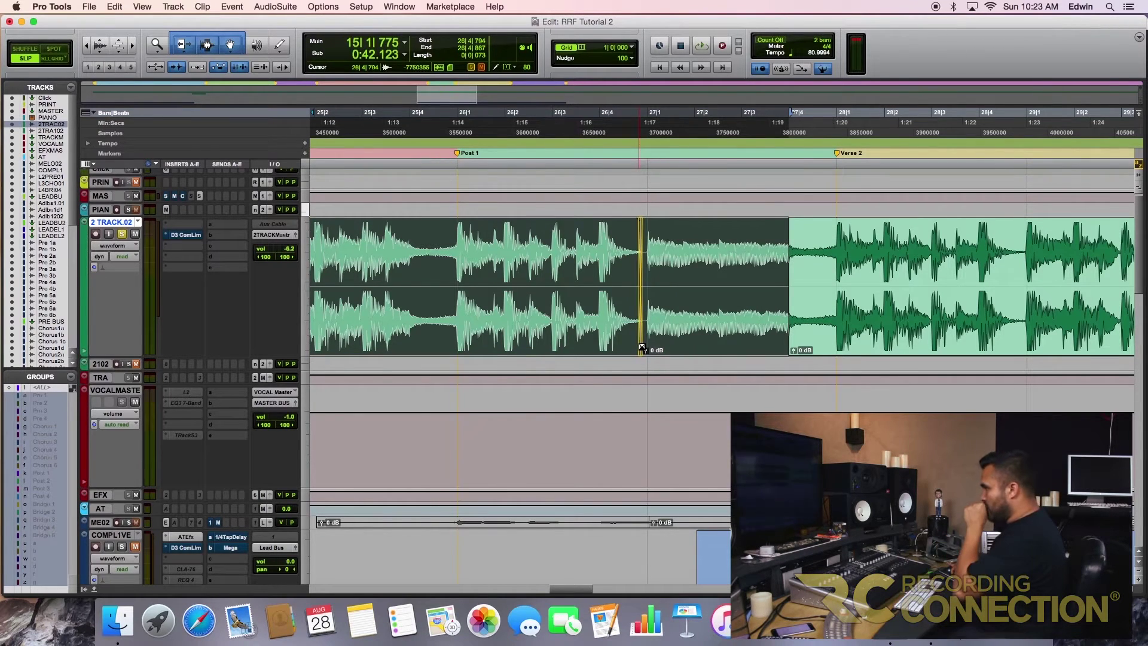
{"action": "left_click", "coordinate": [642, 347]}
{"action": "key", "text": "F7"}
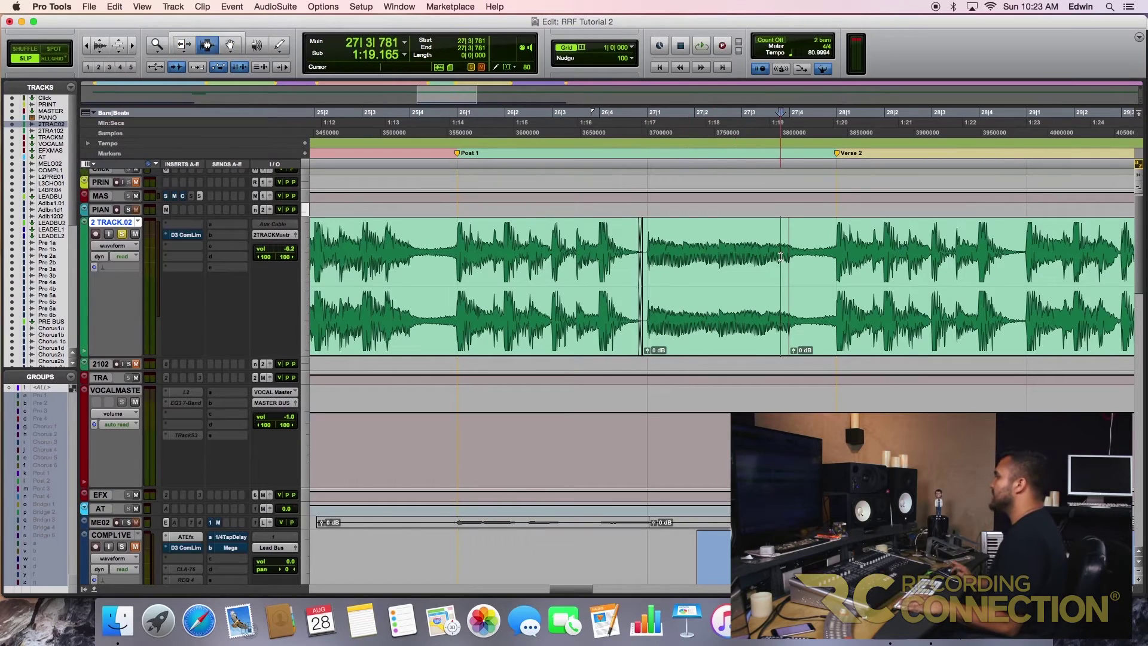
- Extend the end of the sustained bar 27 clip to 27|4|607 and crossfade it into the Verse 2 clip
{"action": "scroll", "coordinate": [780, 257], "scroll_direction": "right", "scroll_amount": 3}
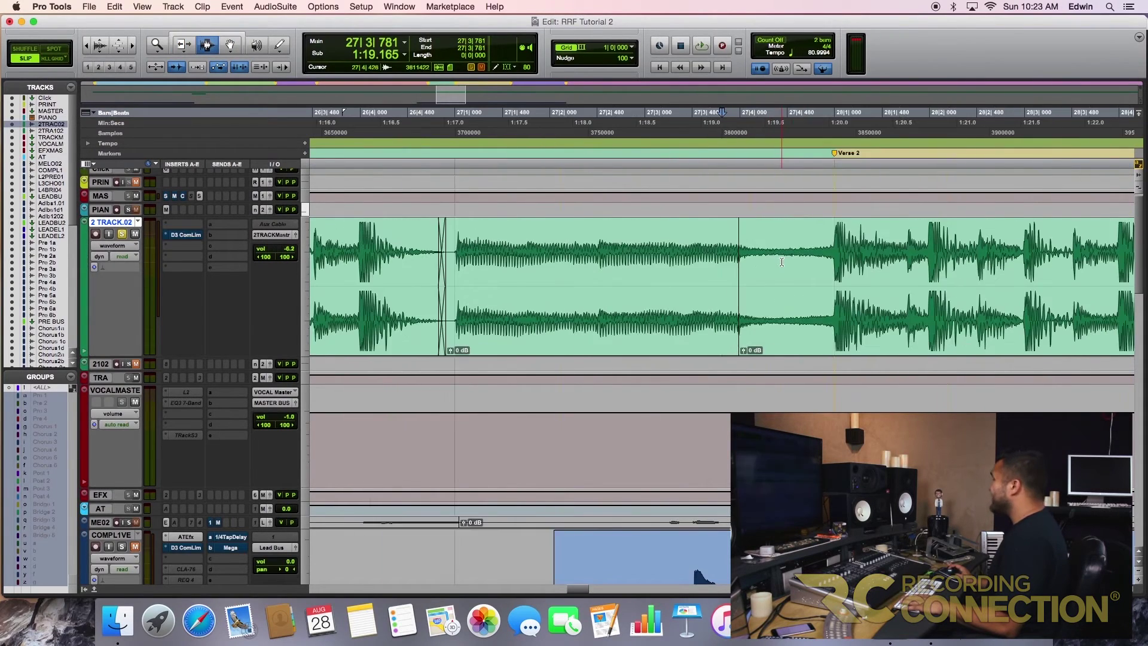
{"action": "key", "text": "F6+F7"}
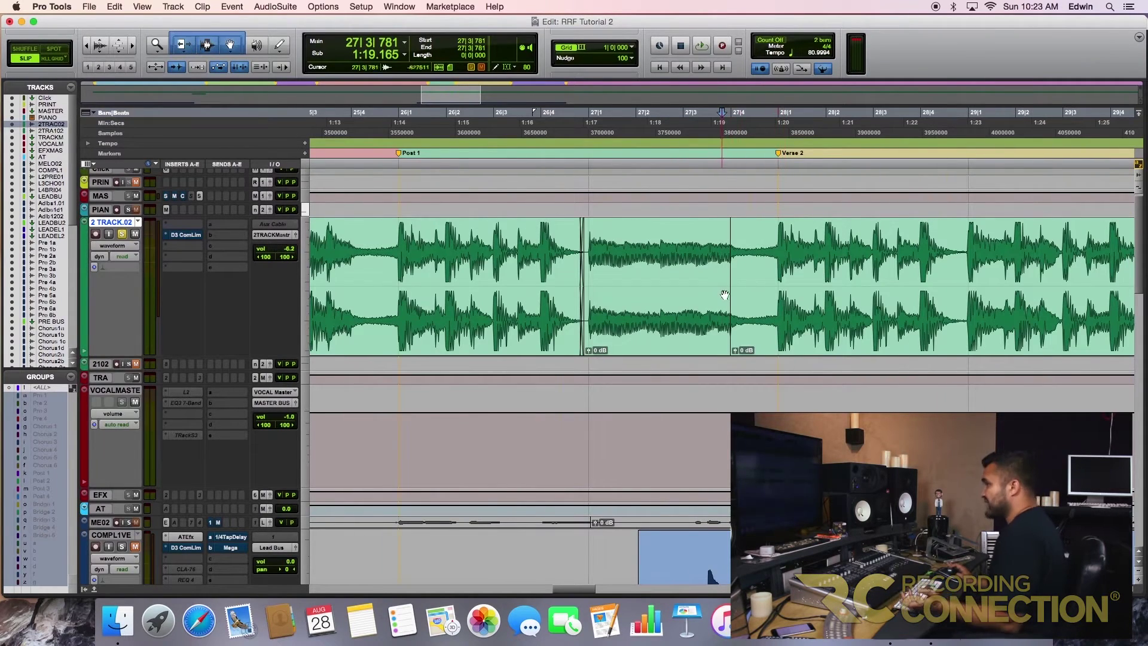
{"action": "double_click", "coordinate": [724, 287]}
{"action": "left_click_drag", "start_coordinate": [758, 284], "coordinate": [760, 284]}
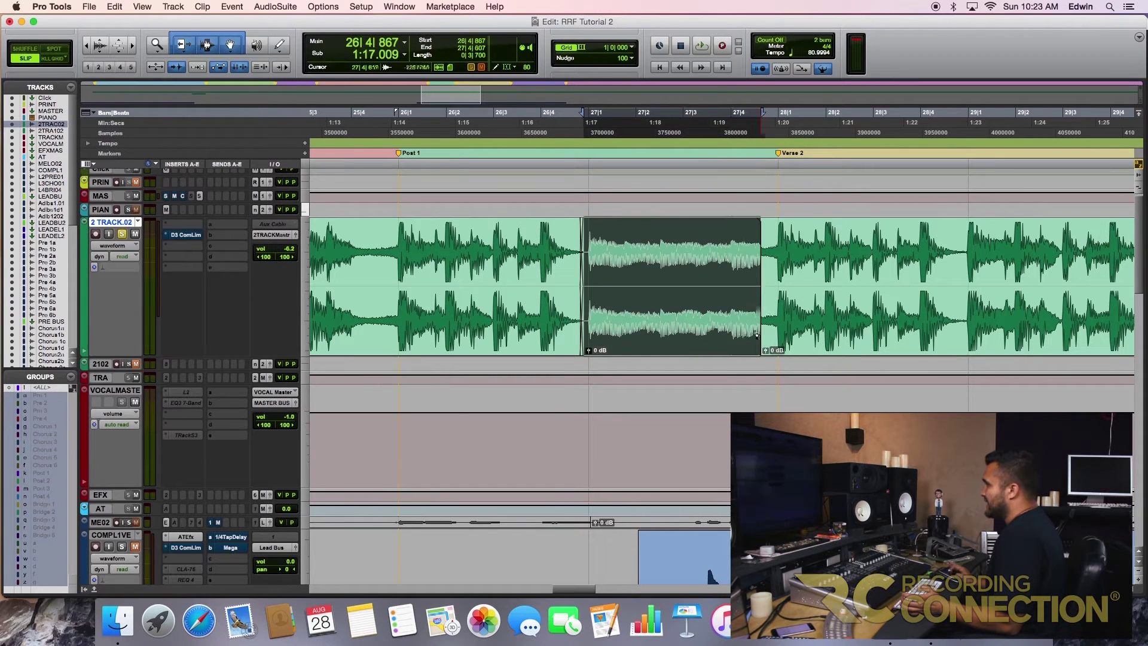
{"action": "left_click_drag", "start_coordinate": [762, 339], "coordinate": [764, 340]}
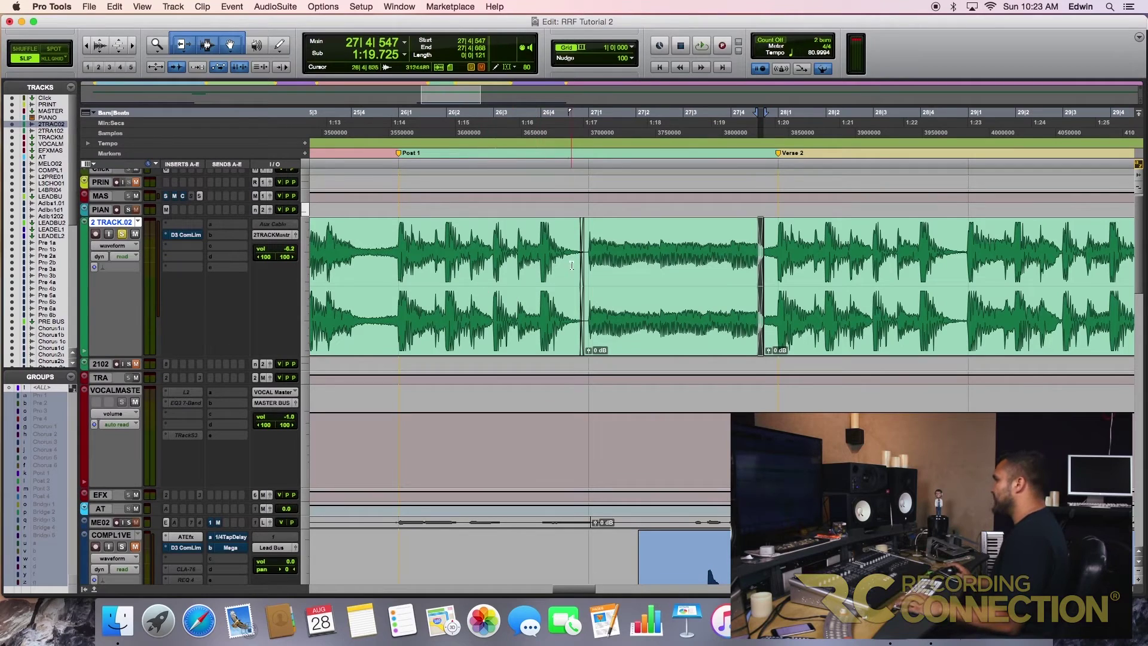
- Lower the clip gain of the sustained bar 27 clip to -1.8 dB and audition it from the end of bar 25
{"action": "left_click_drag", "start_coordinate": [589, 352], "coordinate": [589, 357]}
{"action": "left_click", "coordinate": [367, 247]}
{"action": "key", "text": "space"}
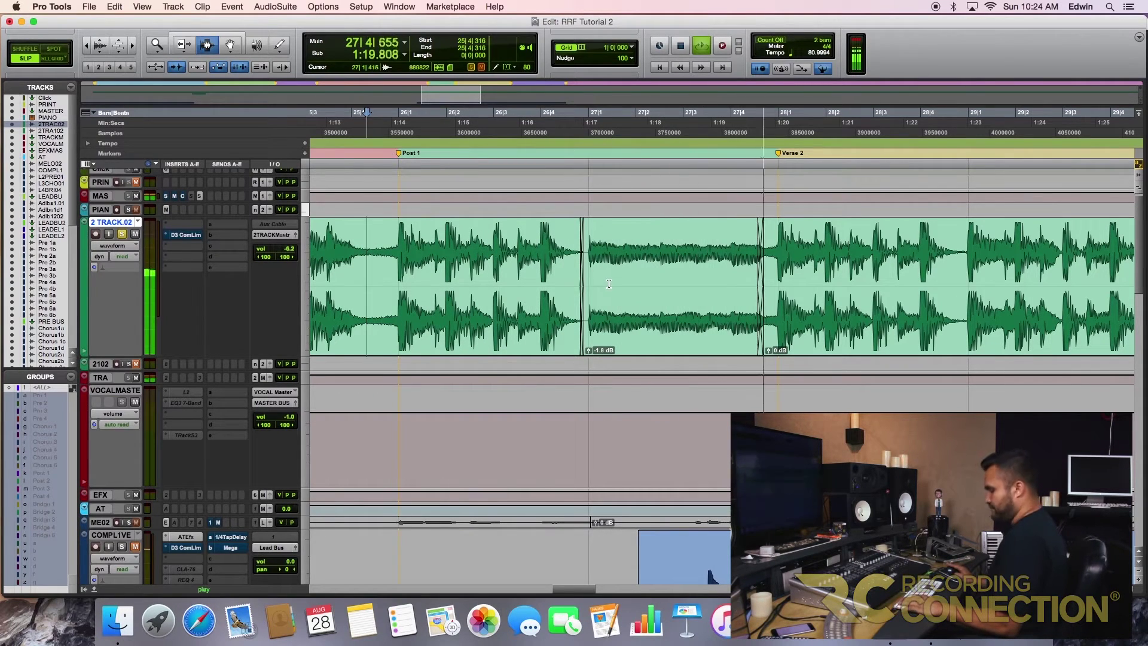
{"action": "key", "text": "space"}
- Try the sustained bar 27 clip at +10.3 dB clip gain, audition the jump from bar 26, and bring the gain back down
{"action": "left_click_drag", "start_coordinate": [589, 351], "coordinate": [590, 354]}
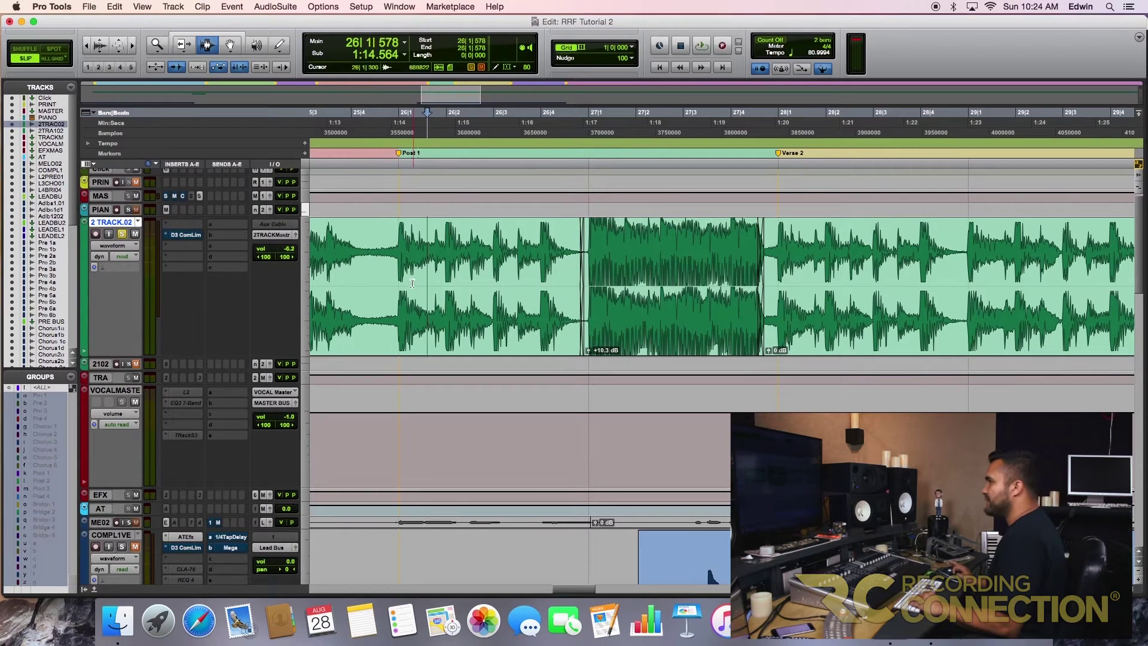
{"action": "left_click", "coordinate": [412, 283]}
{"action": "key", "text": "space"}
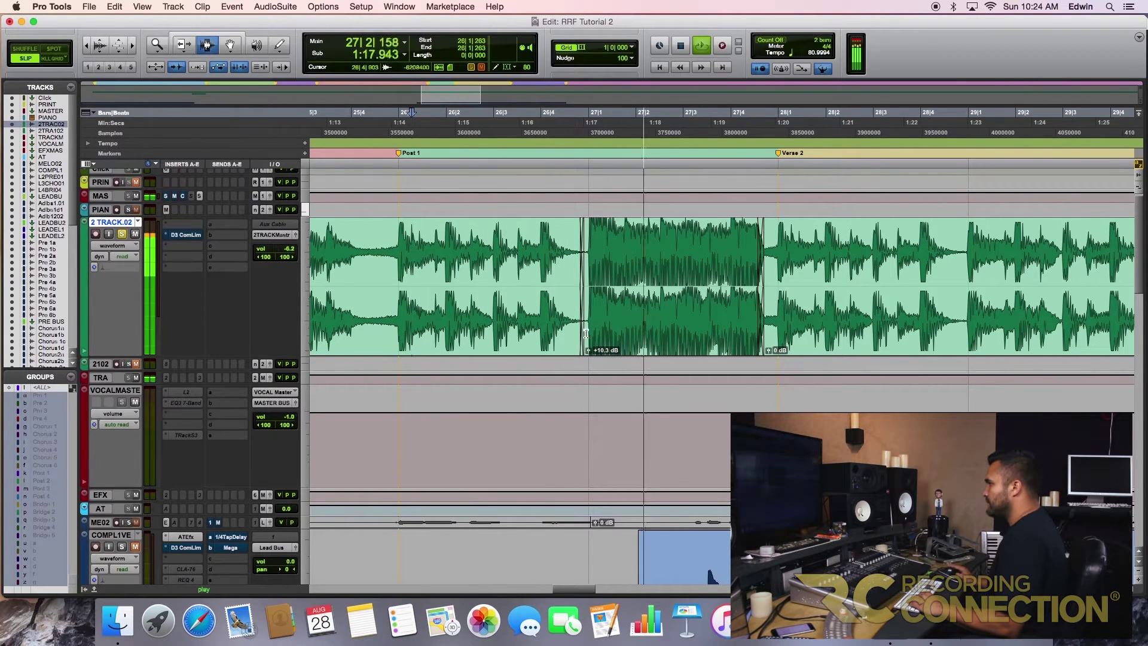
{"action": "key", "text": "space"}
{"action": "left_click_drag", "start_coordinate": [588, 350], "coordinate": [588, 355]}
- Locate the quiet breakdown of 2 TRACK.02 starting at bar 48 and audition it from its beginning
{"action": "key", "text": "r"}
{"action": "key", "text": "r"}
{"action": "key", "text": "r"}
{"action": "key", "text": "r"}
{"action": "key", "text": "r"}
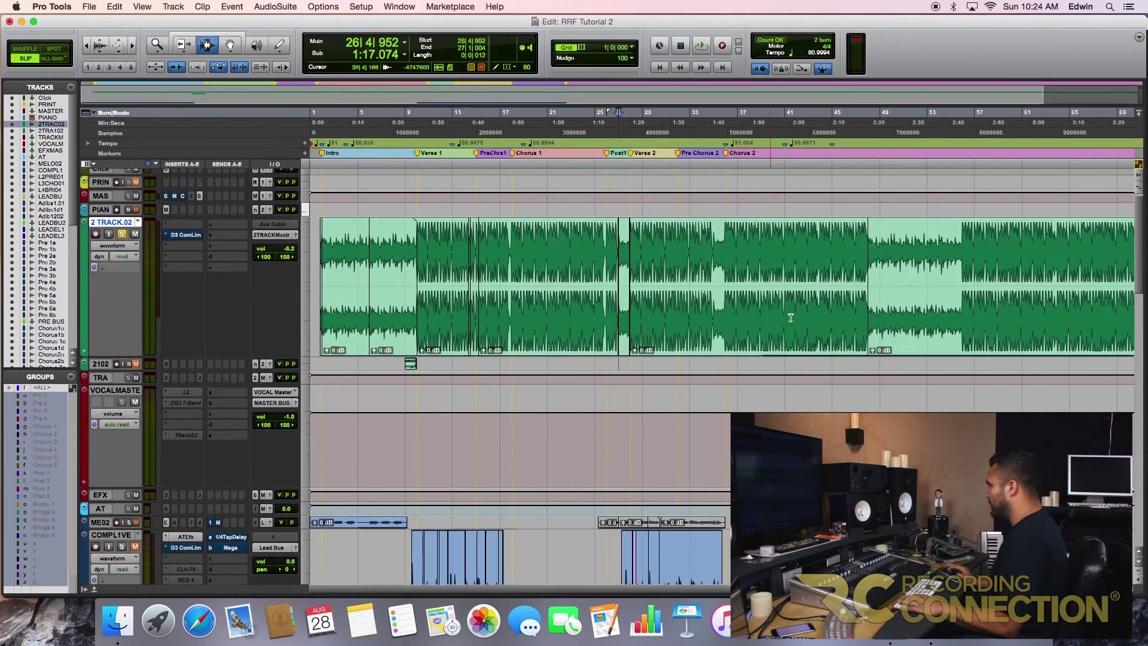
{"action": "key", "text": "t"}
{"action": "key", "text": "t"}
{"action": "key", "text": "t"}
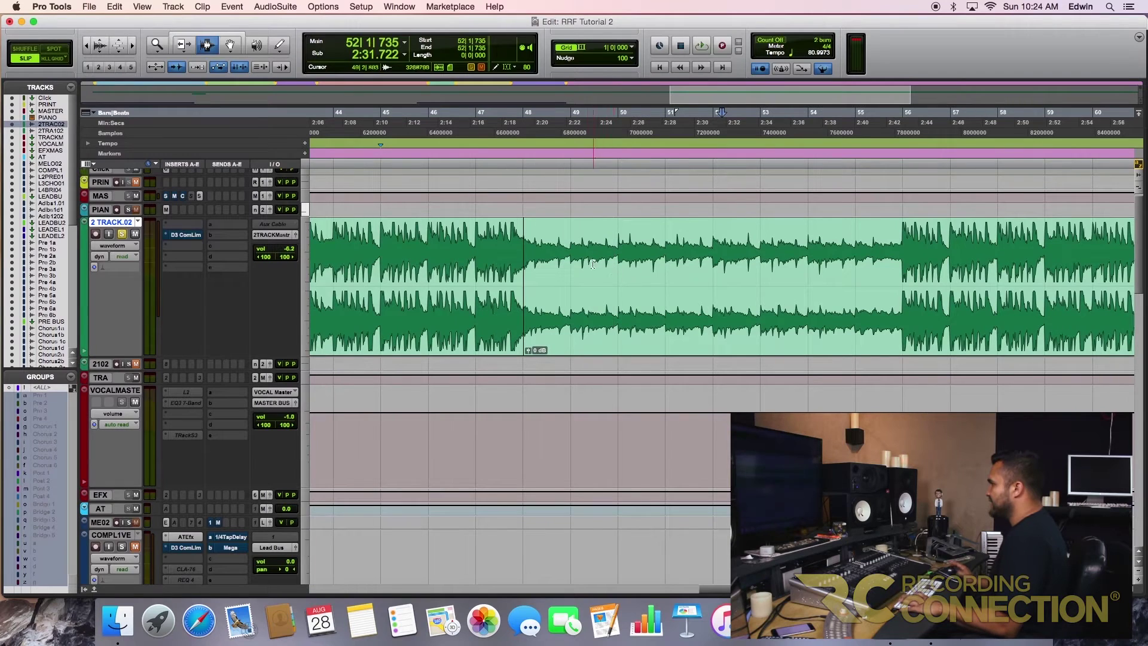
{"action": "key", "text": "space"}
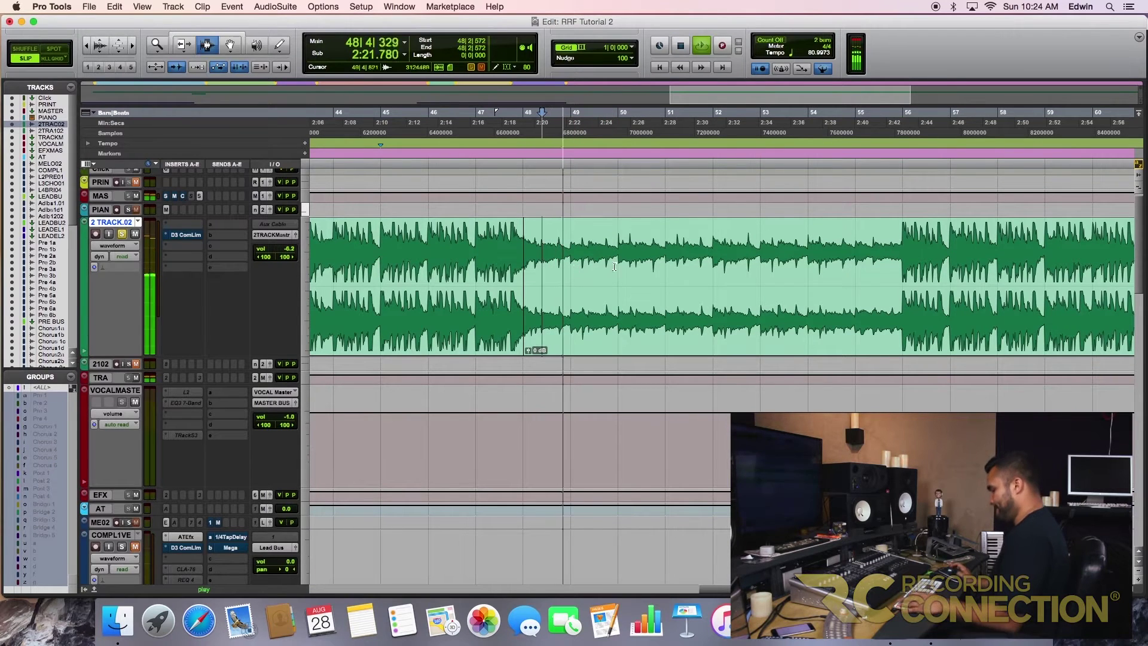
- Listen through the breakdown from bar 49 into bar 52 and check its waveform for notes that jump out
{"action": "key", "text": "t"}
{"action": "key", "text": "t"}
{"action": "key", "text": "t"}
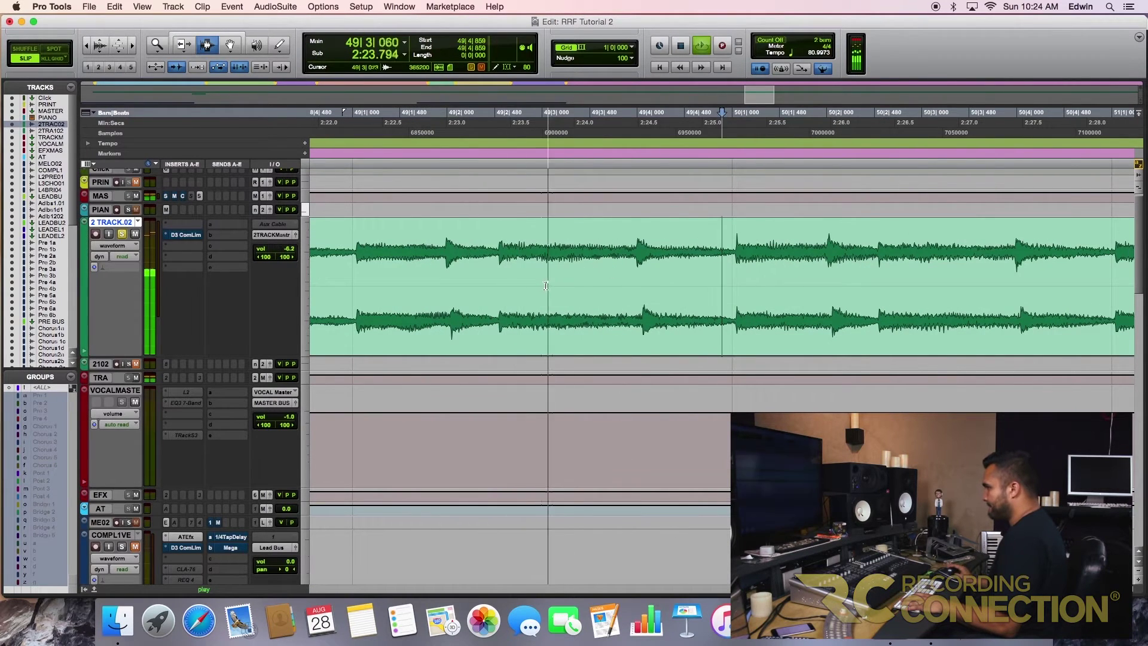
{"action": "key", "text": "r"}
{"action": "key", "text": "r"}
{"action": "key", "text": "r"}
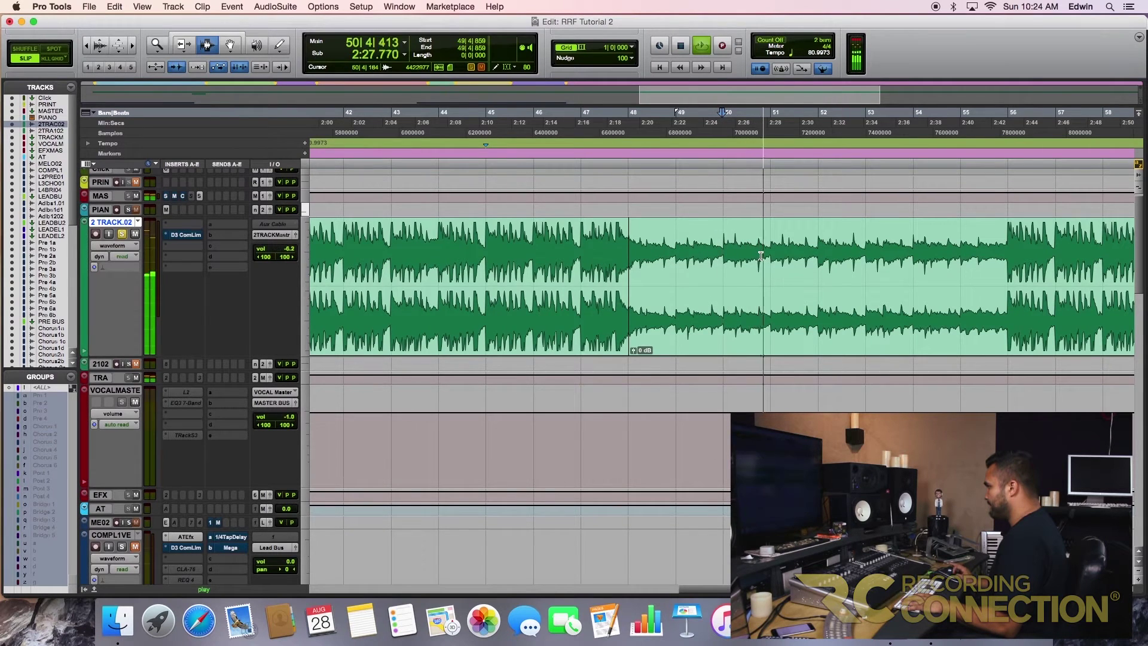
{"action": "key", "text": "t"}
{"action": "key", "text": "t"}
{"action": "key", "text": "r"}
{"action": "key", "text": "r"}
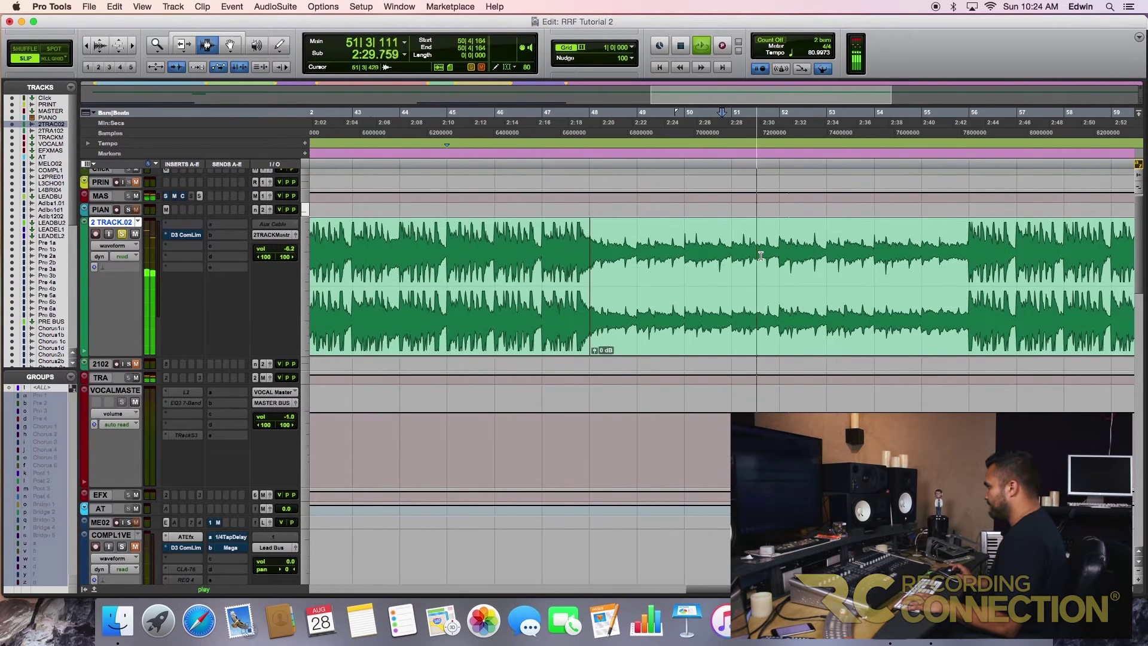
{"action": "key", "text": "t"}
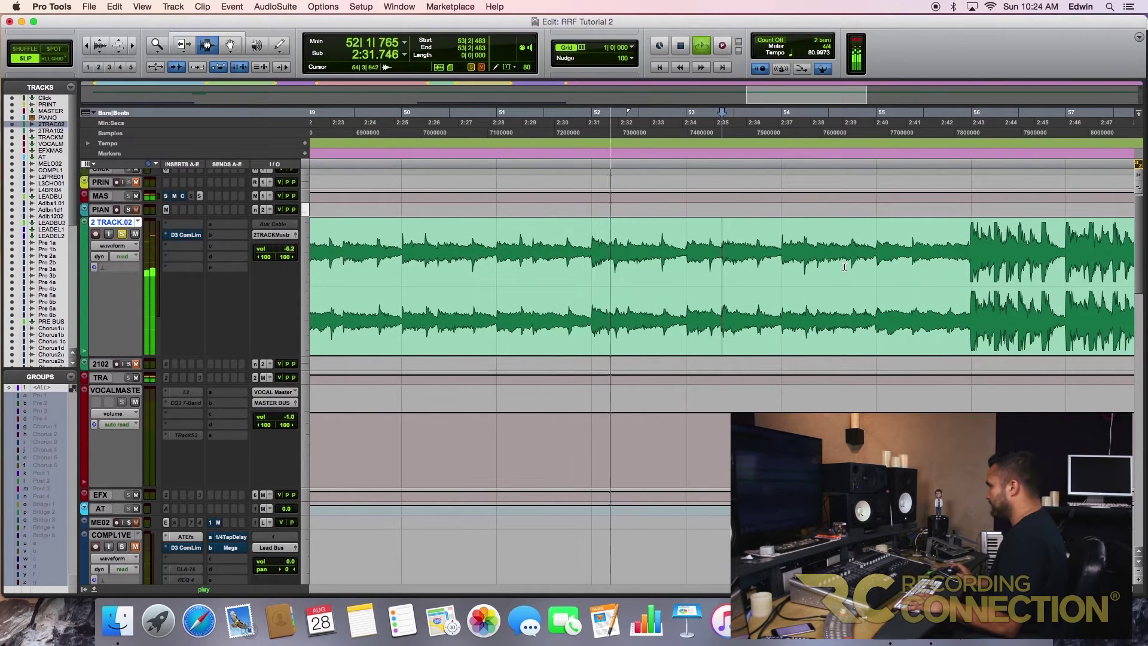
{"action": "key", "text": "space"}
{"action": "left_click", "coordinate": [572, 261]}
{"action": "key", "text": "space"}
{"action": "key", "text": "space"}
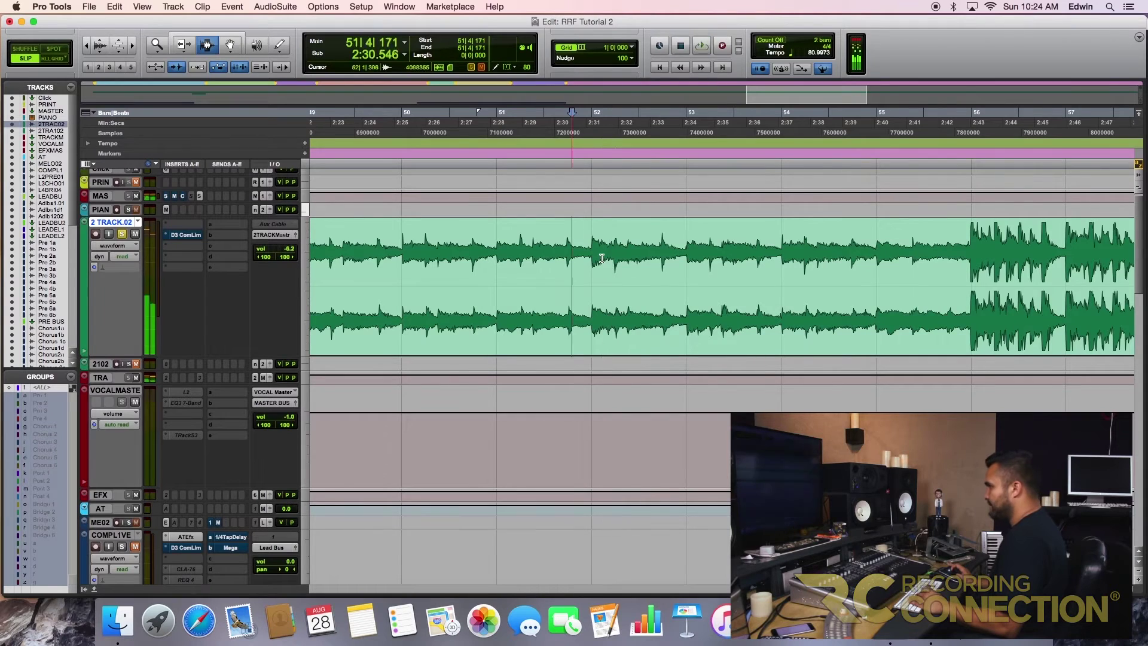
- Separate the loud note from 51|4|945 to 52|1|759 into its own clip and lower its clip gain to -4.6 dB
{"action": "left_click", "coordinate": [602, 258]}
{"action": "key", "text": "t"}
{"action": "key", "text": "t"}
{"action": "key", "text": "t"}
{"action": "left_click_drag", "start_coordinate": [640, 252], "coordinate": [794, 266]}
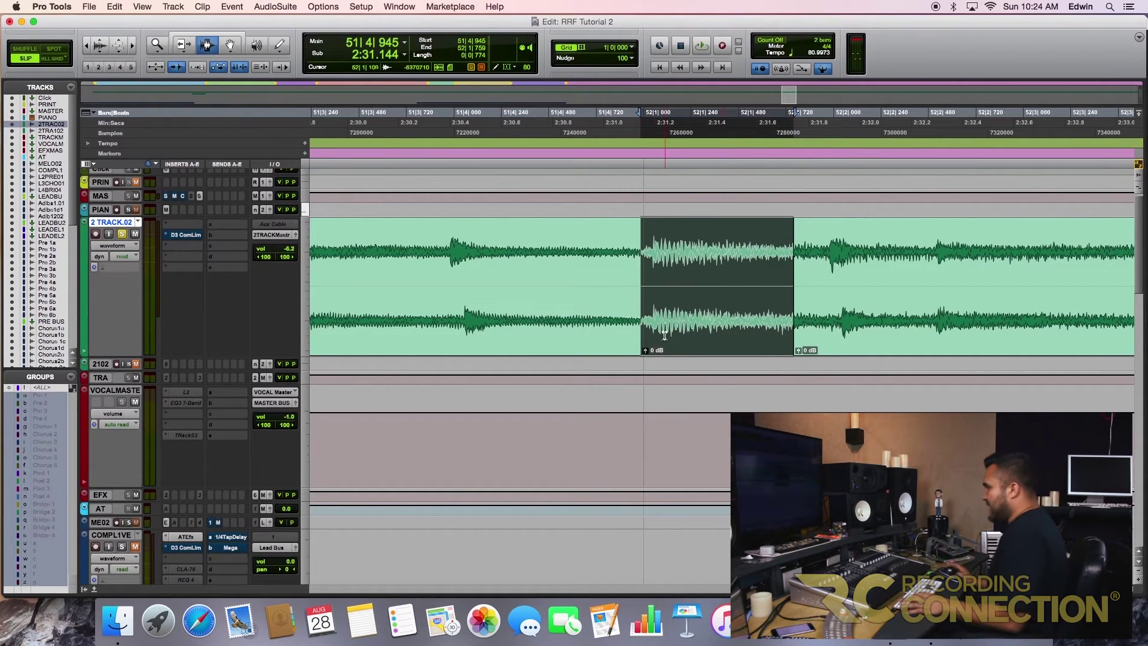
{"action": "left_click_drag", "start_coordinate": [646, 351], "coordinate": [645, 354]}
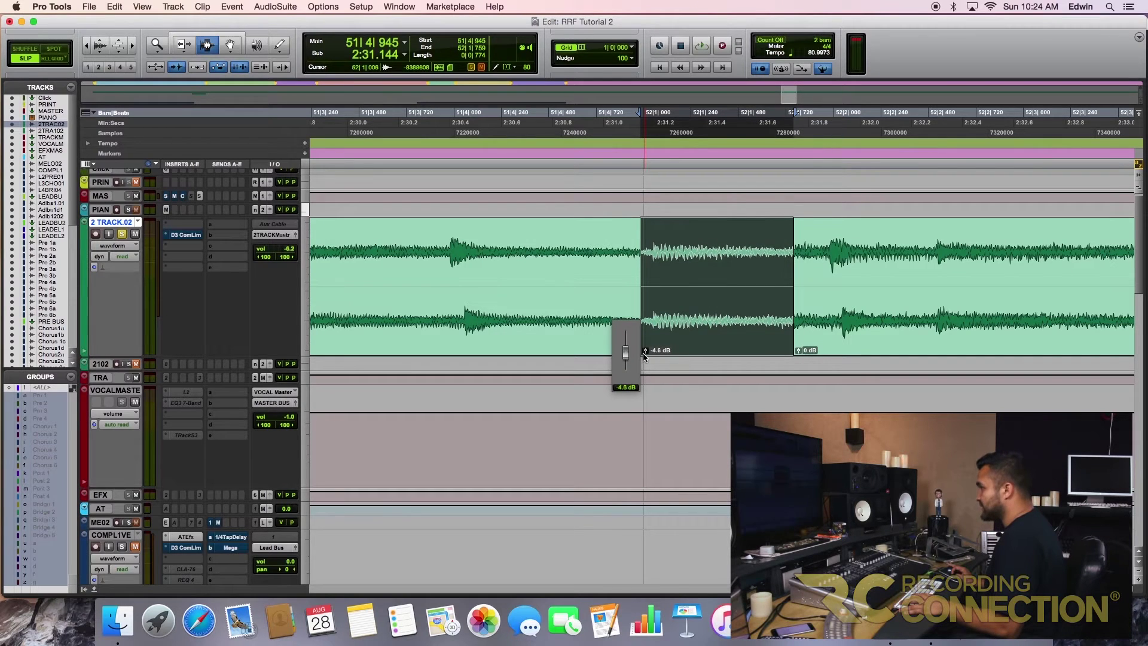
{"action": "left_click_drag", "start_coordinate": [644, 354], "coordinate": [643, 354]}
- Audition the lowered bar 52 clip in context from bar 50 and examine its boundaries up close
{"action": "key", "text": "super+bracketleft"}
{"action": "key", "text": "super+bracketleft"}
{"action": "key", "text": "super+bracketleft"}
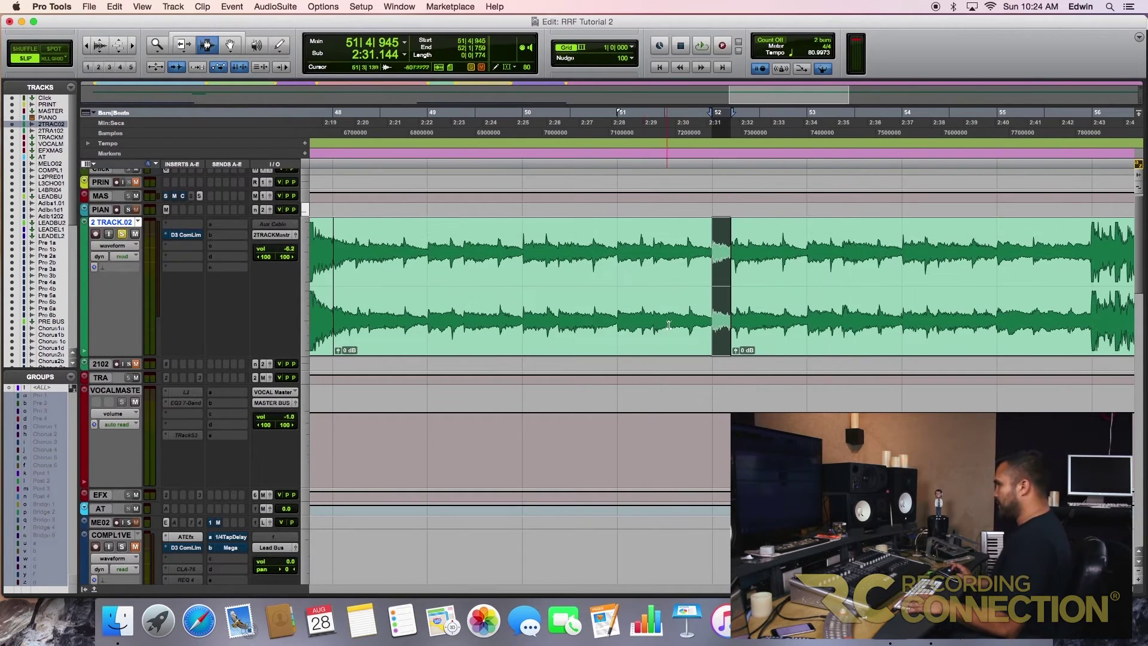
{"action": "left_click", "coordinate": [606, 299]}
{"action": "key", "text": "space"}
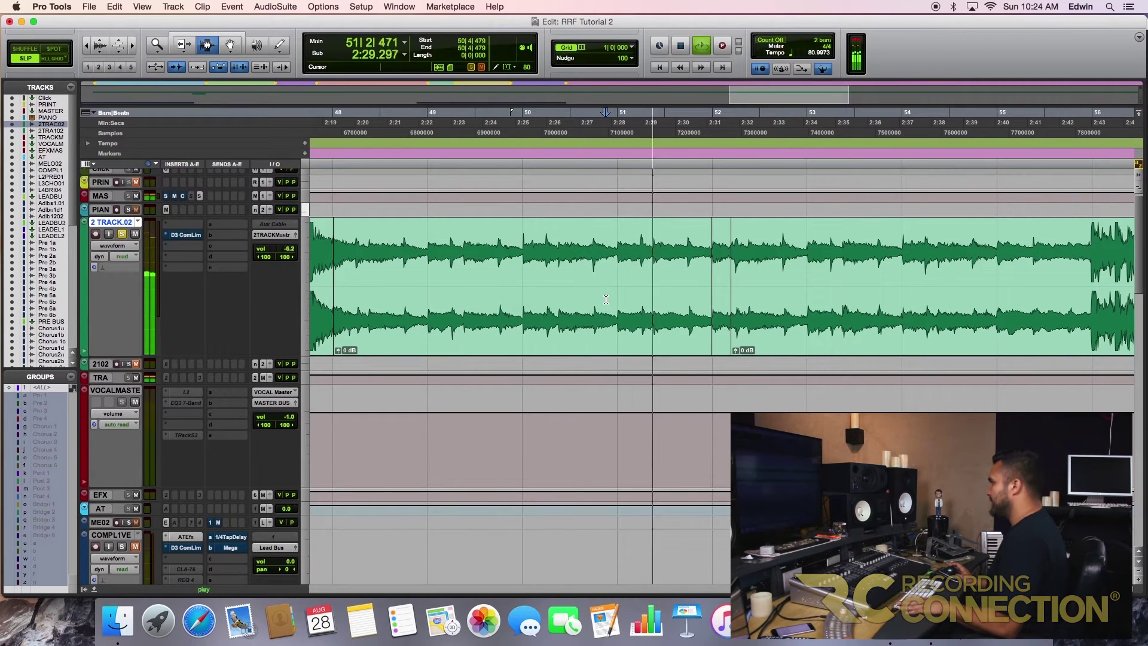
{"action": "left_click", "coordinate": [724, 315]}
{"action": "key", "text": "super+bracketright"}
{"action": "key", "text": "super+bracketright"}
{"action": "key", "text": "super+bracketright"}
{"action": "key", "text": "space"}
- Try a lower clip gain on the bar 52 clip, return it to -4.6 dB, and audition it from 51|4|455
{"action": "left_click_drag", "start_coordinate": [630, 350], "coordinate": [630, 357]}
{"action": "key", "text": "space"}
{"action": "key", "text": "space"}
{"action": "left_click", "coordinate": [539, 289]}
{"action": "left_click_drag", "start_coordinate": [629, 352], "coordinate": [630, 346]}
{"action": "left_click", "coordinate": [529, 284]}
{"action": "key", "text": "space"}
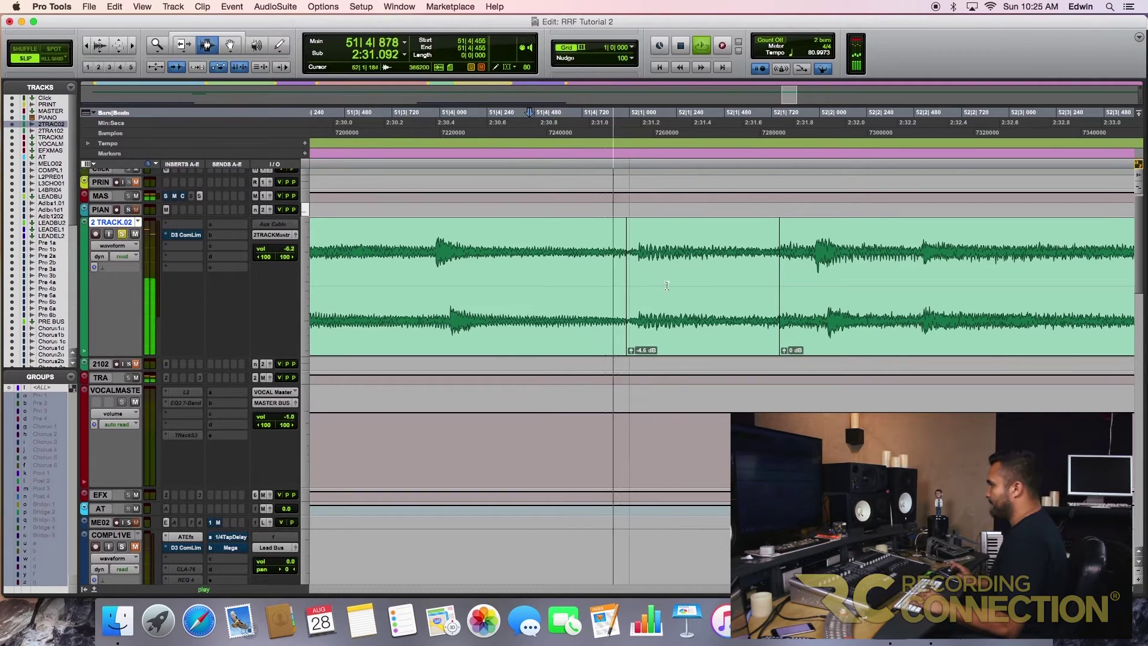
{"action": "key", "text": "space"}
- Extend the start of the following clip back to 52|1|242 and crossfade it with the lowered clip from 52|1|227 to 52|1|257
{"action": "key", "text": "super+7"}
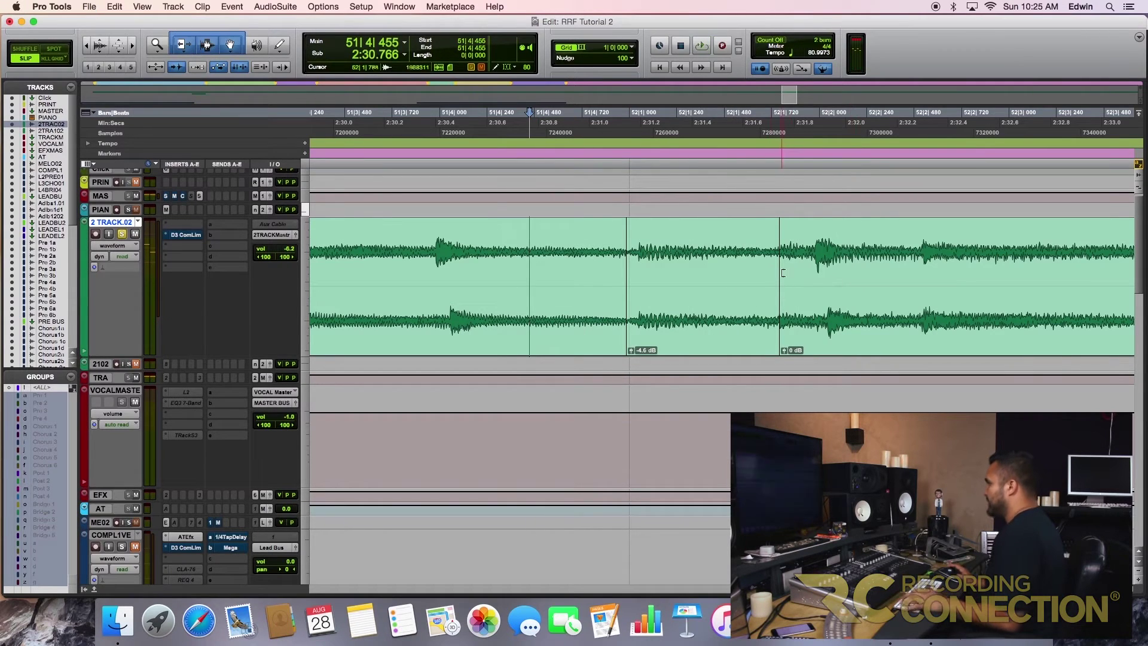
{"action": "mouse_move", "coordinate": [786, 274]}
{"action": "left_mouse_down"}
{"action": "mouse_move", "coordinate": [750, 275]}
{"action": "mouse_move", "coordinate": [784, 275]}
{"action": "left_mouse_up"}
{"action": "key", "text": "alt+shift+Return"}
{"action": "left_click", "coordinate": [697, 274], "text": "shift"}
{"action": "key", "text": "alt+shift+7"}
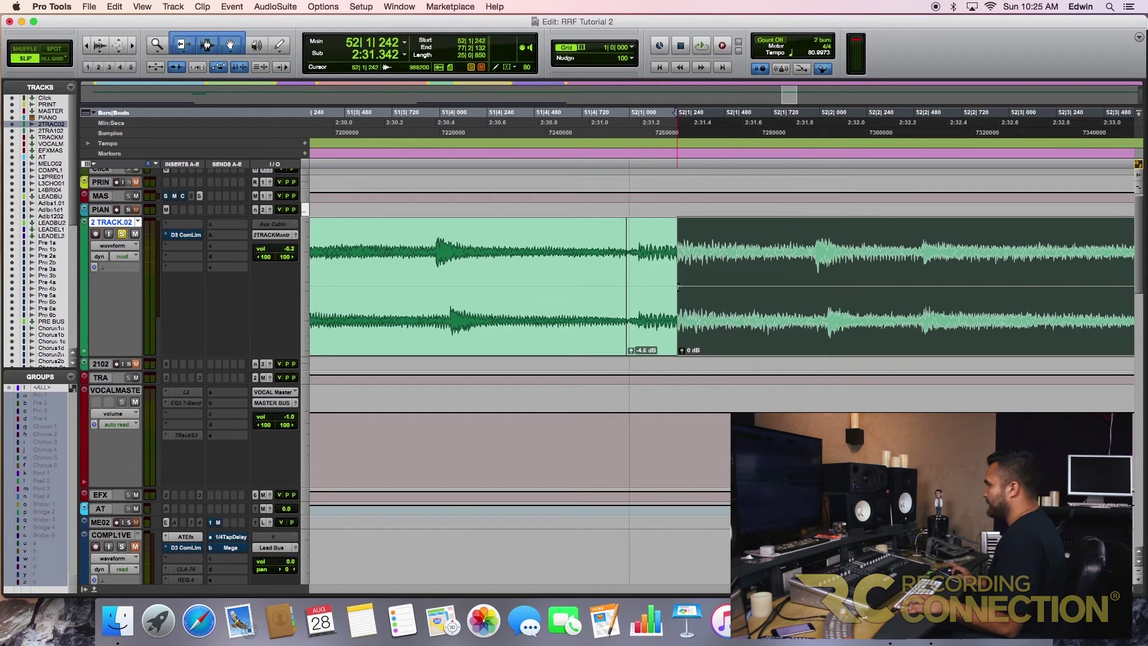
{"action": "left_click_drag", "start_coordinate": [682, 328], "coordinate": [676, 326]}
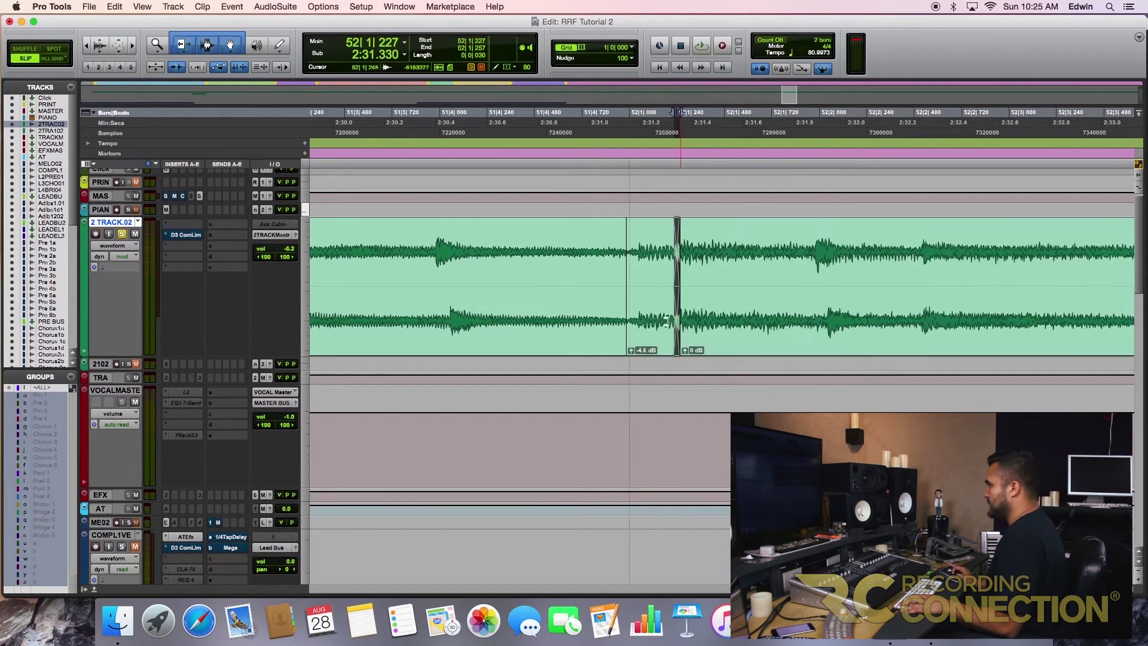
- Extend the end of the preceding clip to 52|1|024 and crossfade it into the lowered clip from 51|4|951 to 52|1|057
{"action": "double_click", "coordinate": [621, 277]}
{"action": "left_click_drag", "start_coordinate": [633, 277], "coordinate": [639, 316]}
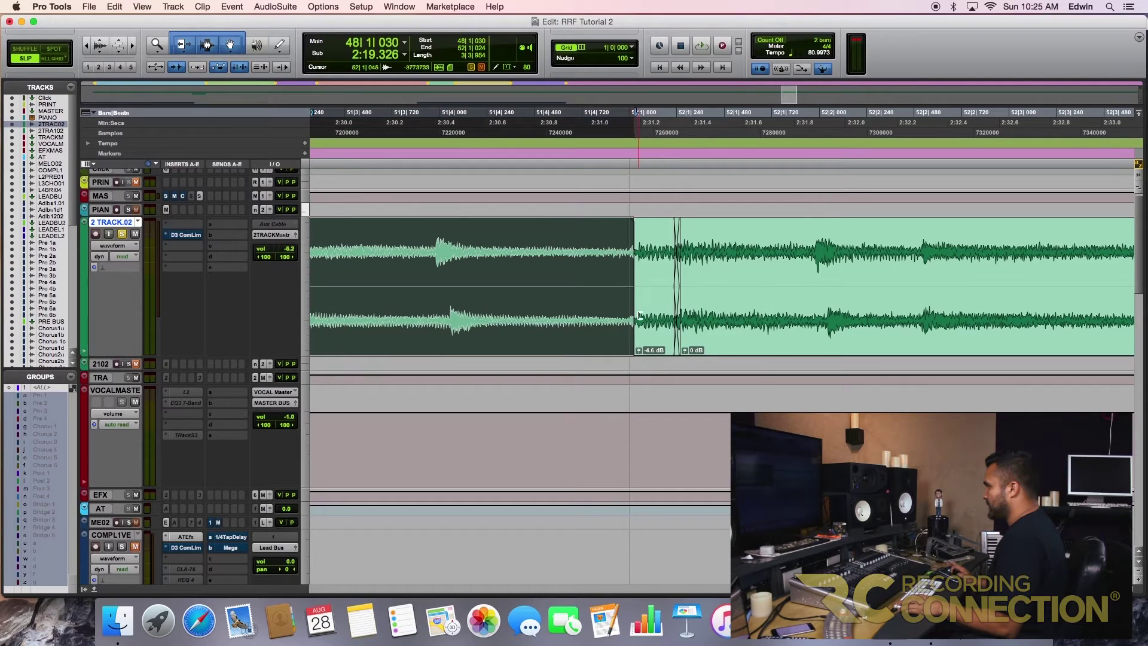
{"action": "left_click_drag", "start_coordinate": [624, 269], "coordinate": [644, 269]}
- Audition both crossfades around bar 52 from 51|3|502
{"action": "key", "text": "super+bracketleft"}
{"action": "key", "text": "super+bracketleft"}
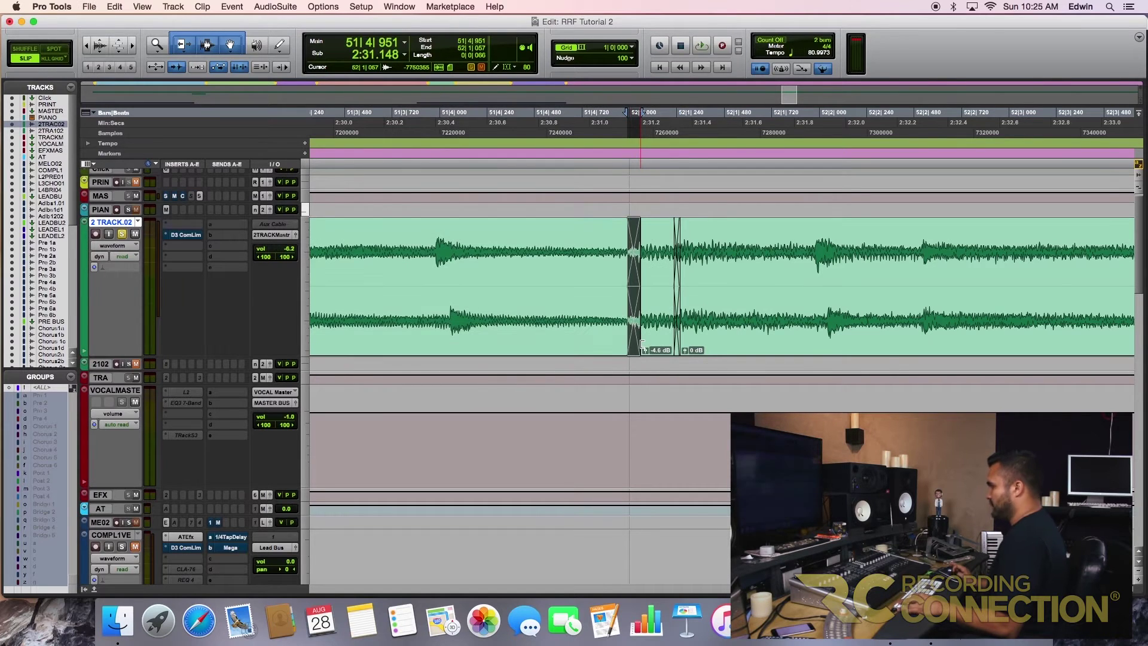
{"action": "left_click", "coordinate": [628, 277]}
{"action": "key", "text": "space"}
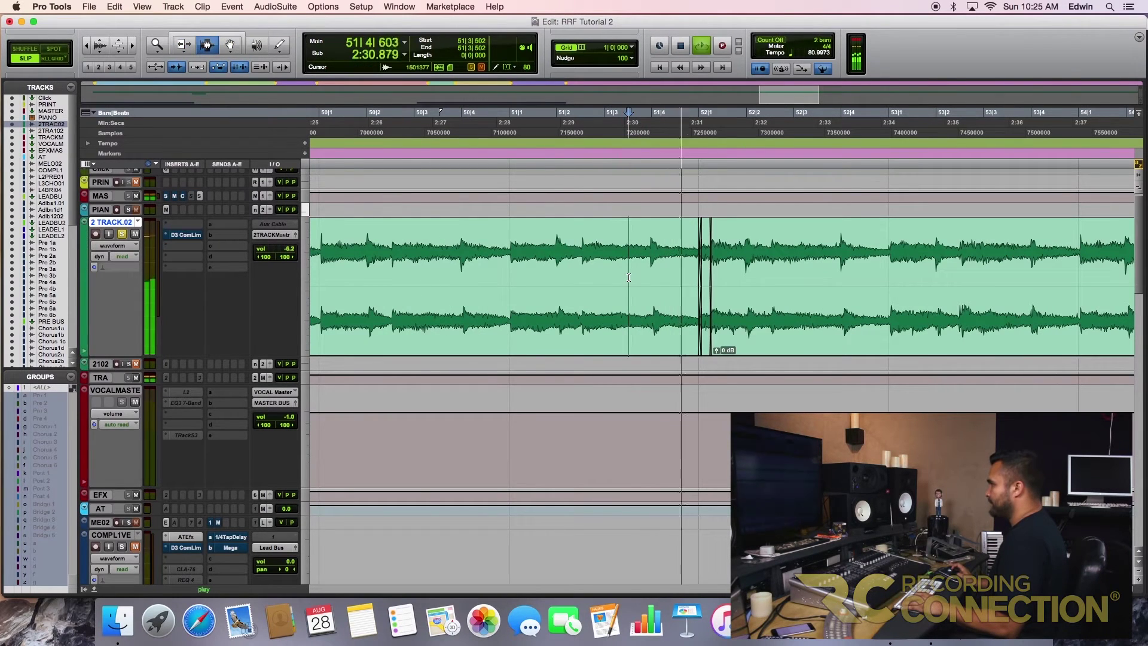
{"action": "key", "text": "space"}
- Raise the clip gain of the short clip between the two bar 52 crossfades to -1.8 dB and audition it
{"action": "key", "text": "super+bracketright"}
{"action": "key", "text": "super+bracketright"}
{"action": "key", "text": "super+bracketright"}
{"action": "key", "text": "super+bracketright"}
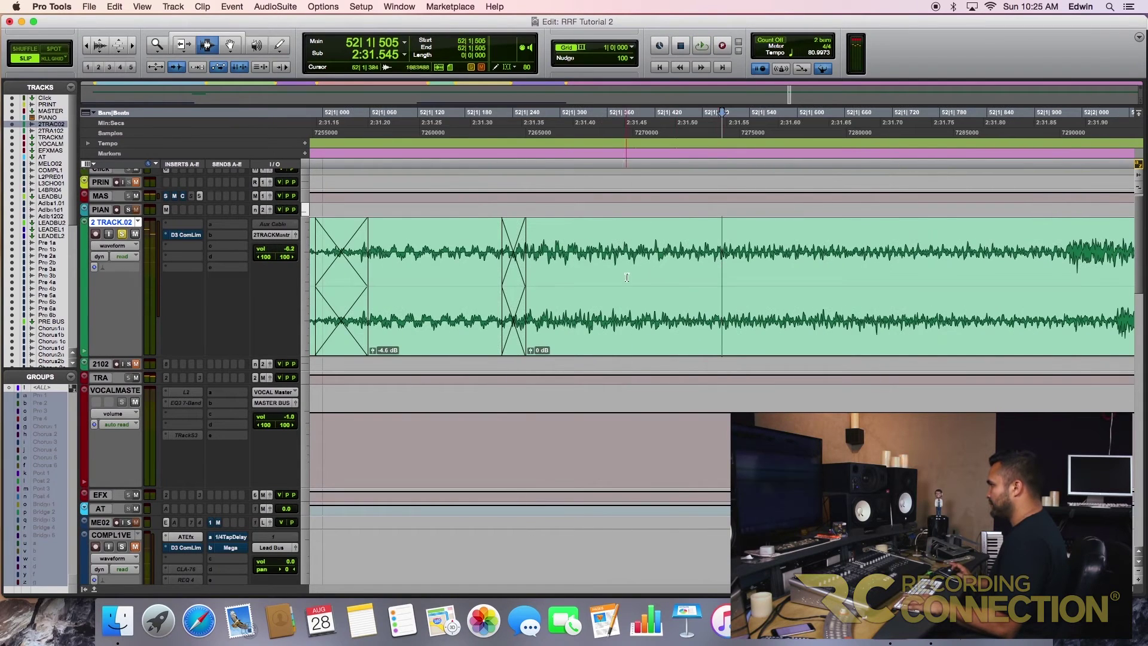
{"action": "key", "text": "super+bracketleft"}
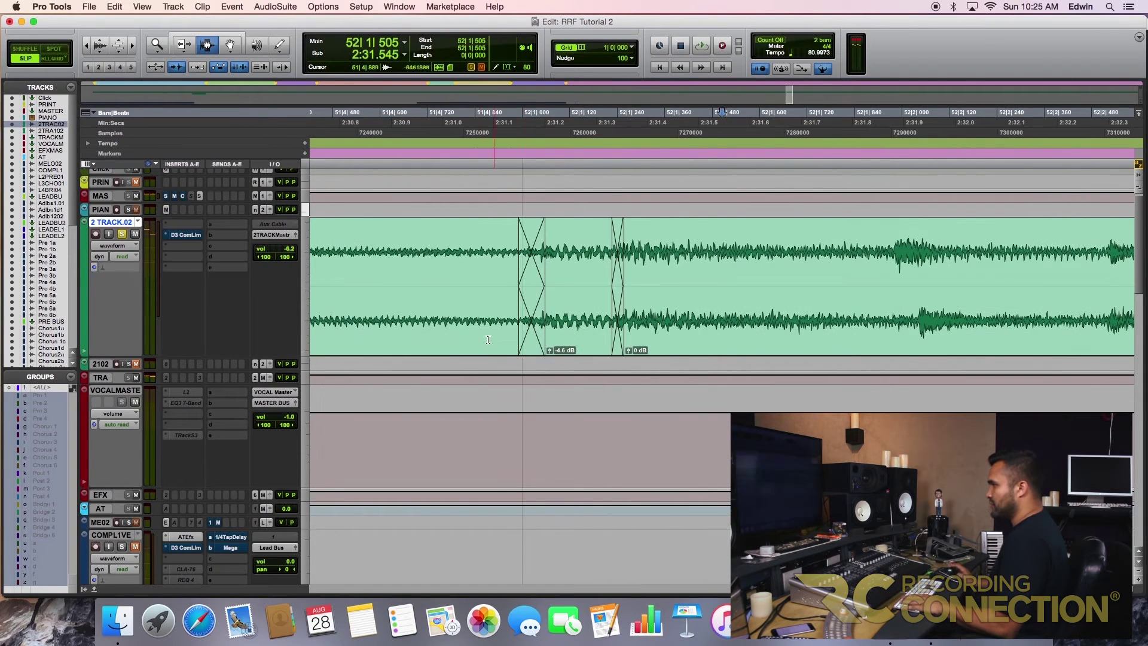
{"action": "left_click", "coordinate": [549, 351]}
{"action": "key", "text": "super+bracketleft"}
{"action": "key", "text": "super+bracketleft"}
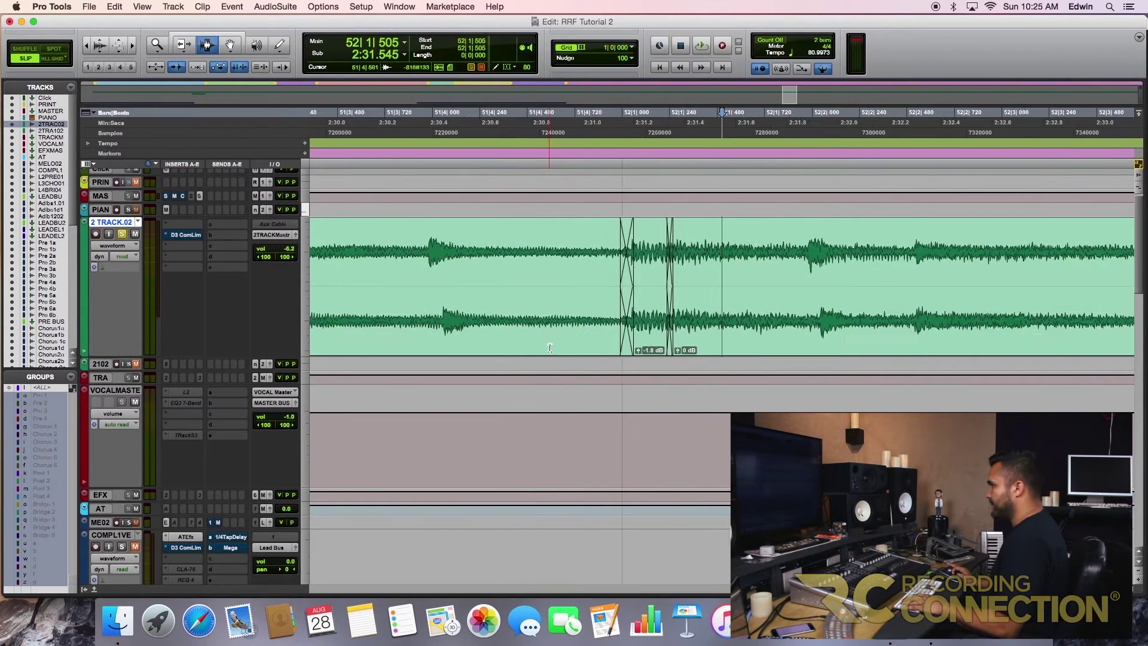
{"action": "key", "text": "space"}
- Move the second bar 52 crossfade slightly later so the short clip ends at 52|1|251, and audition it from 51|3|369
{"action": "key", "text": "super+7"}
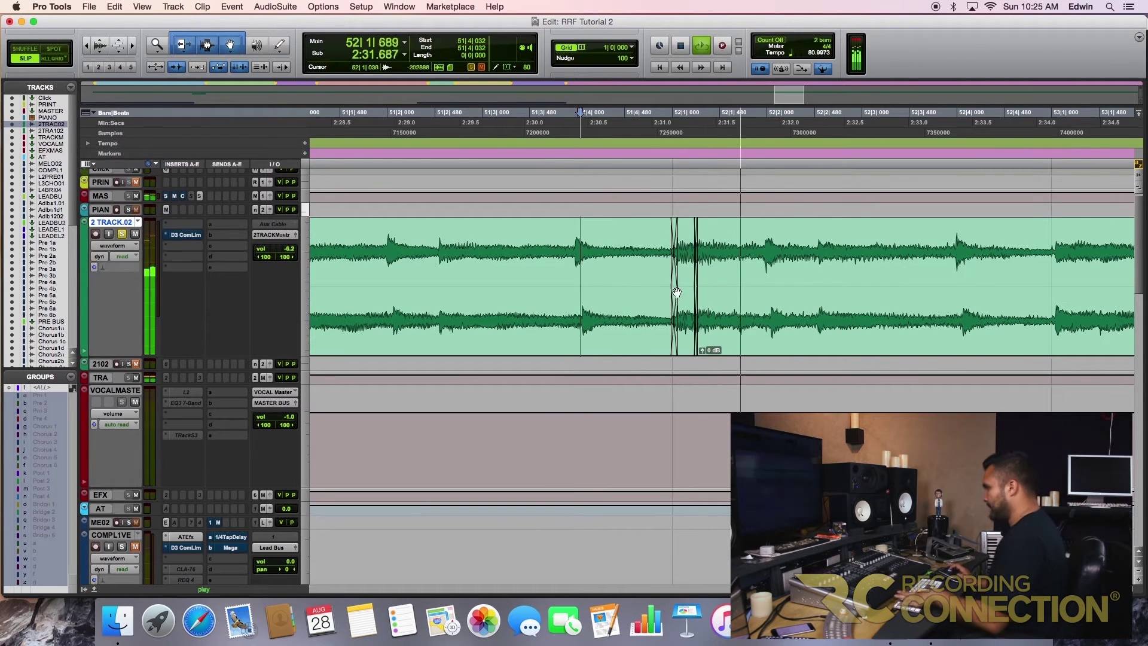
{"action": "key", "text": "space"}
{"action": "mouse_move", "coordinate": [693, 273]}
{"action": "left_mouse_down"}
{"action": "mouse_move", "coordinate": [677, 272]}
{"action": "mouse_move", "coordinate": [699, 273]}
{"action": "left_mouse_up"}
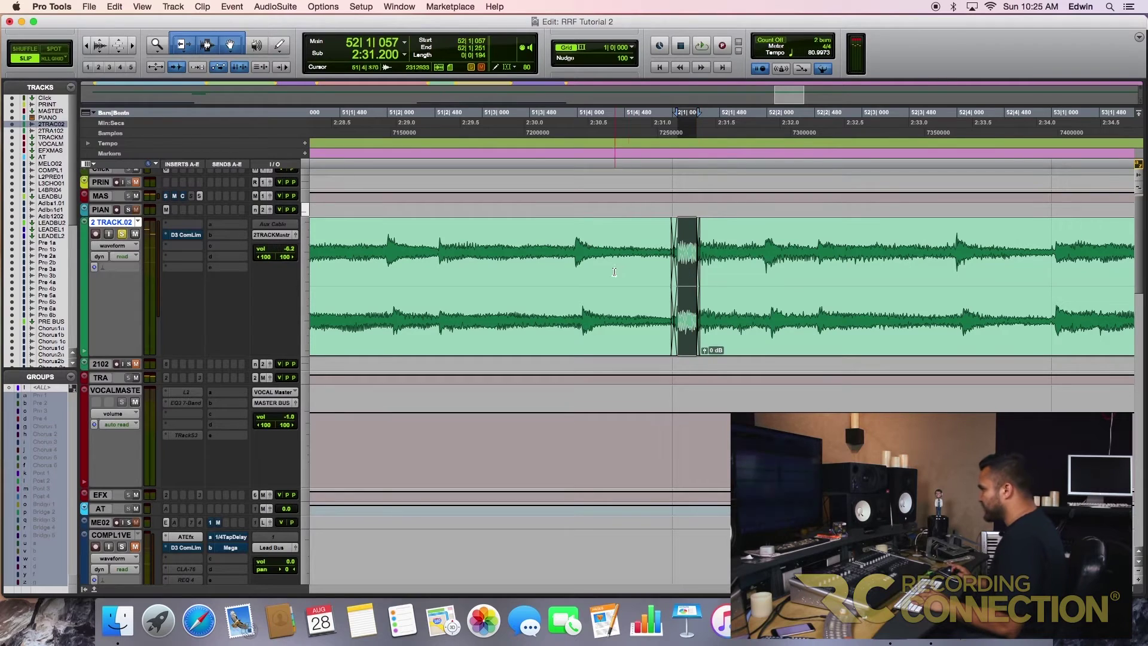
{"action": "key", "text": "super+3"}
{"action": "left_click", "coordinate": [518, 247]}
{"action": "key", "text": "space"}
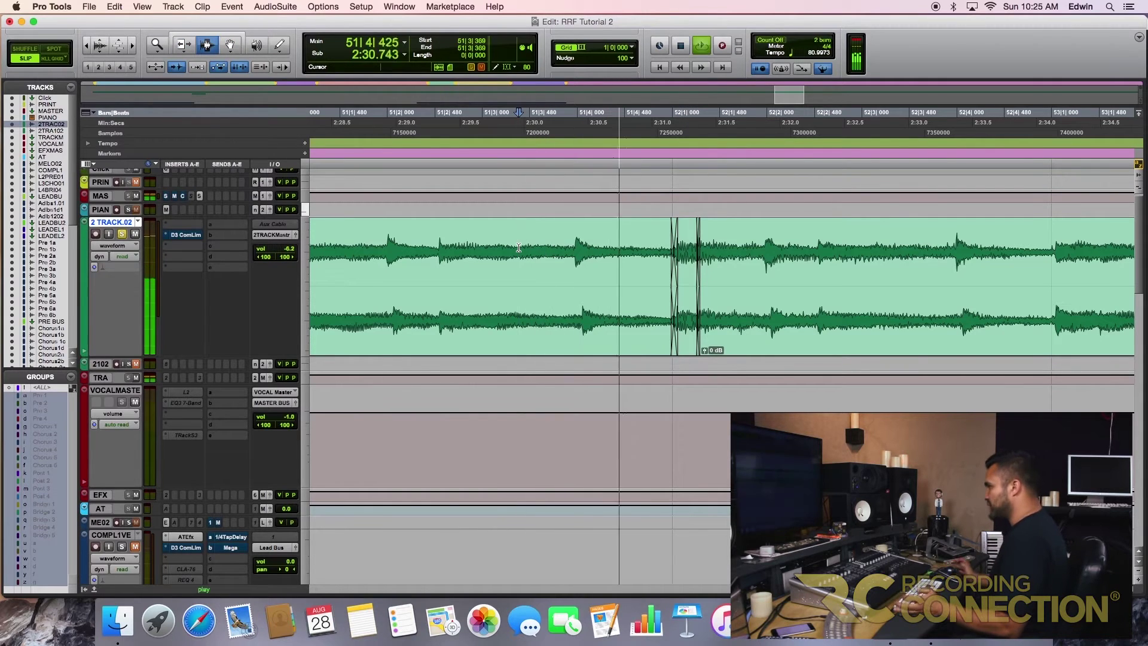
{"action": "key", "text": "space"}
- Try extending the preceding clip over the whole gain-adjusted bar 52 clip, audition it from 51|4|304, and undo the change
{"action": "key", "text": "super+7"}
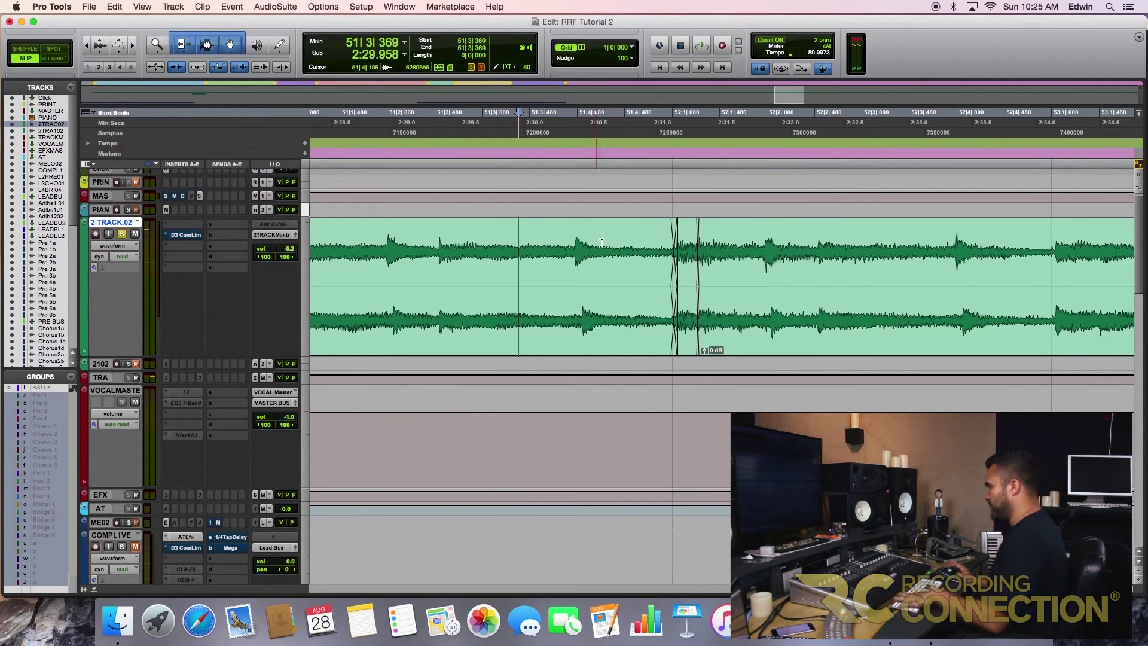
{"action": "left_click_drag", "start_coordinate": [667, 259], "coordinate": [759, 258]}
{"action": "key", "text": "super+3"}
{"action": "left_click", "coordinate": [608, 237]}
{"action": "key", "text": "space"}
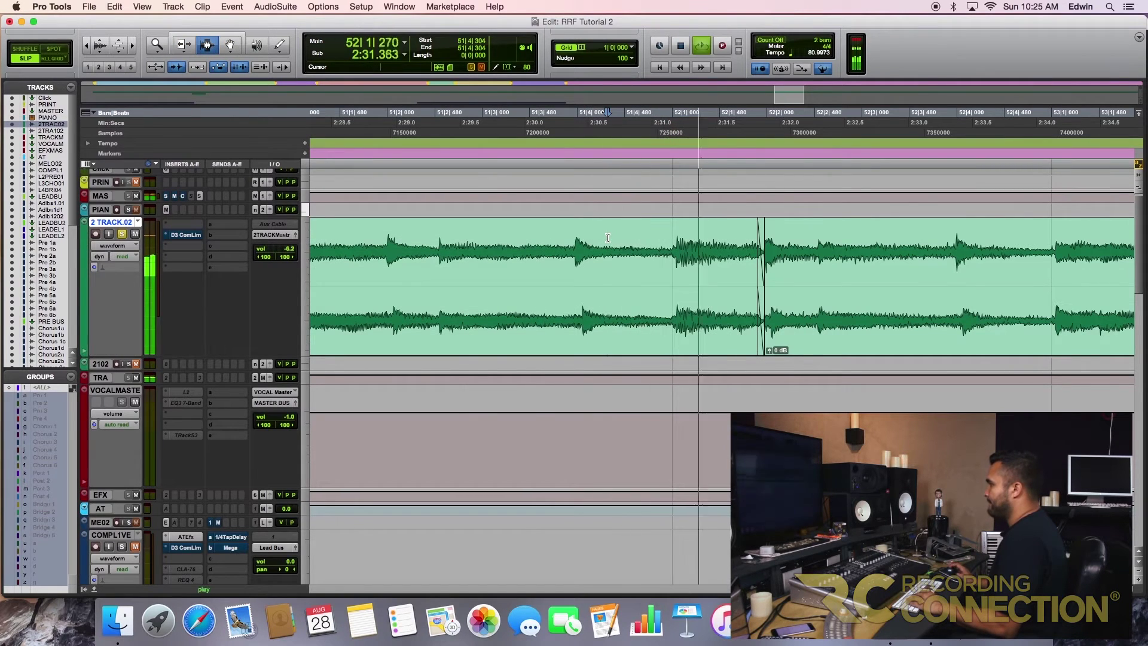
{"action": "key", "text": "space"}
{"action": "key", "text": "super+z"}
- Review the edited breakdown from bar 48 and locate the COMPL1VE vocal clips around Verse 1 beneath 2 TRACK.02
{"action": "double_click", "coordinate": [623, 238]}
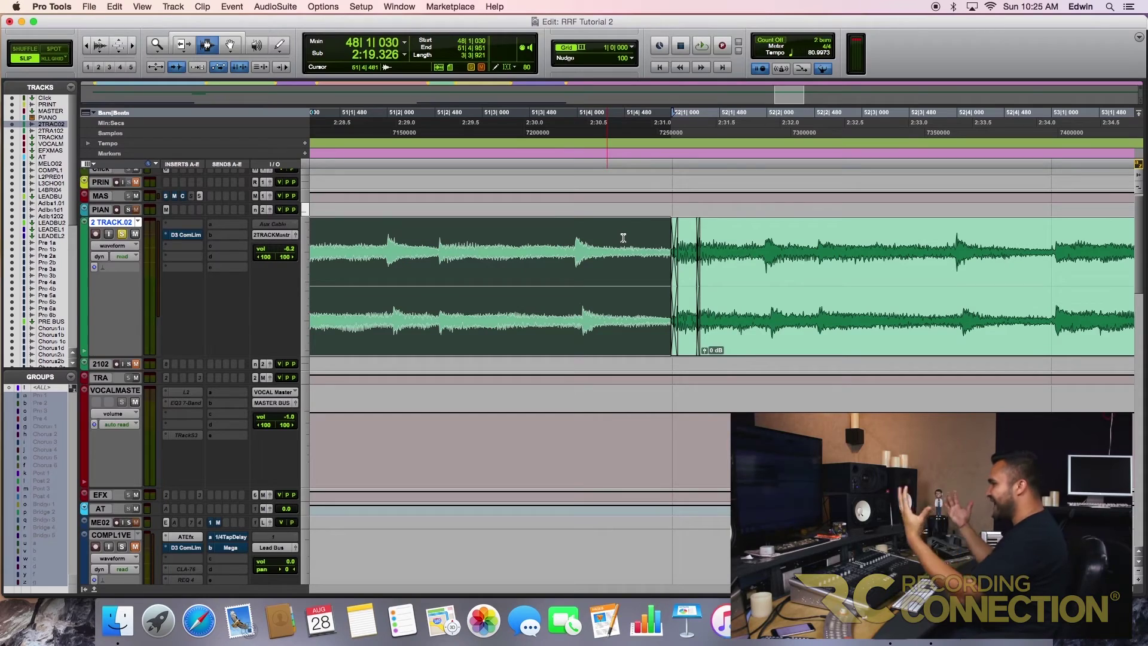
{"action": "key", "text": "r"}
{"action": "key", "text": "r"}
{"action": "key", "text": "r"}
{"action": "key", "text": "r"}
{"action": "key", "text": "r"}
{"action": "key", "text": "r"}
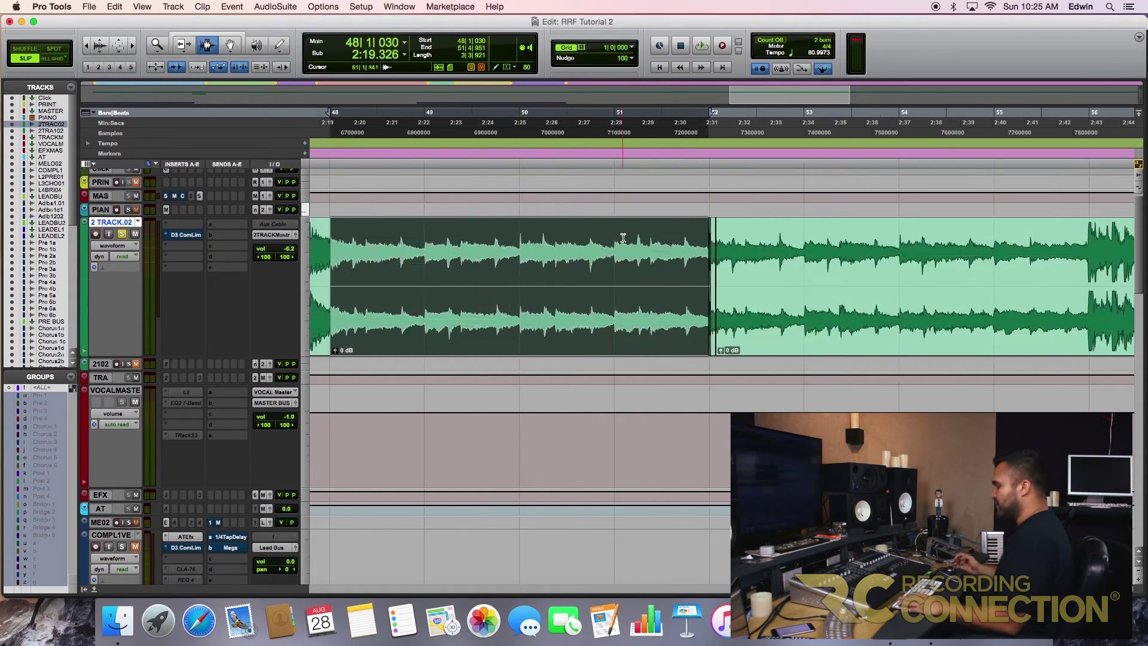
{"action": "scroll", "coordinate": [543, 349], "scroll_direction": "down", "scroll_amount": 3}
{"action": "scroll", "coordinate": [544, 350], "scroll_direction": "down", "scroll_amount": 5}
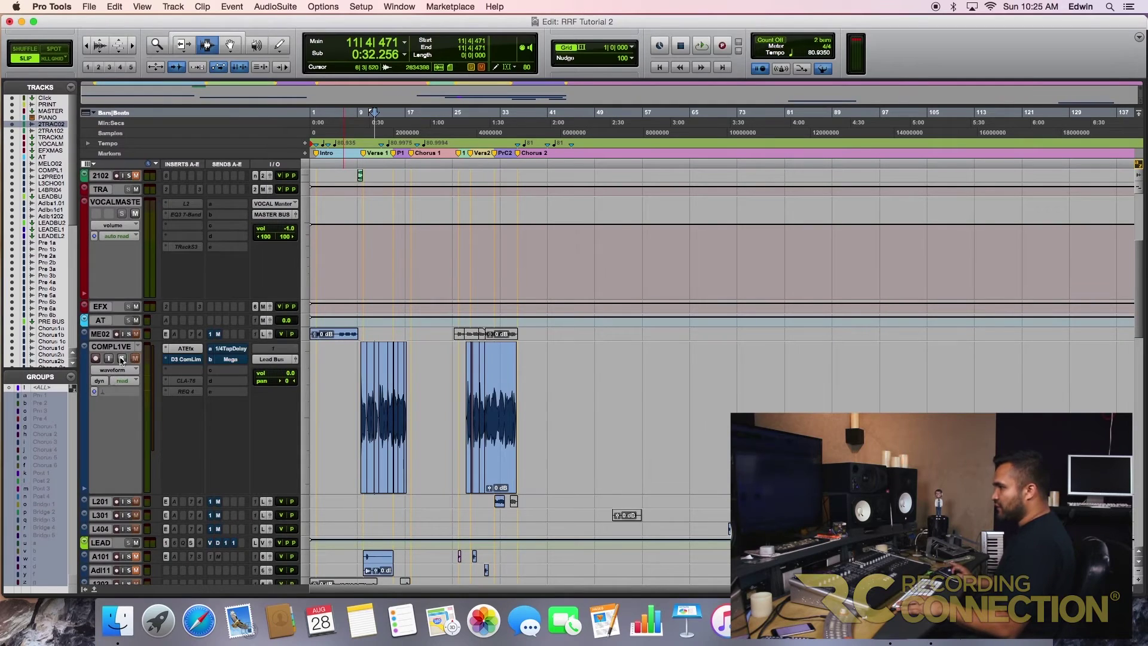
{"action": "scroll", "coordinate": [272, 366], "scroll_direction": "down", "scroll_amount": 3}
{"action": "scroll", "coordinate": [139, 288], "scroll_direction": "up", "scroll_amount": 6}
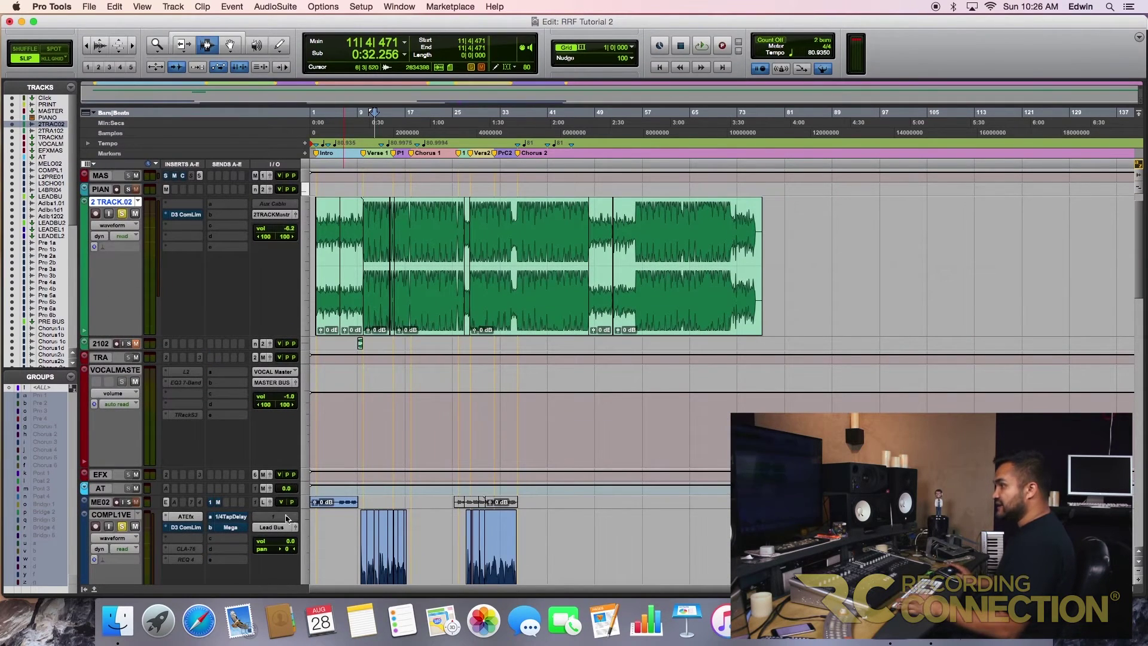
{"action": "scroll", "coordinate": [387, 560], "scroll_direction": "up", "scroll_amount": 3}
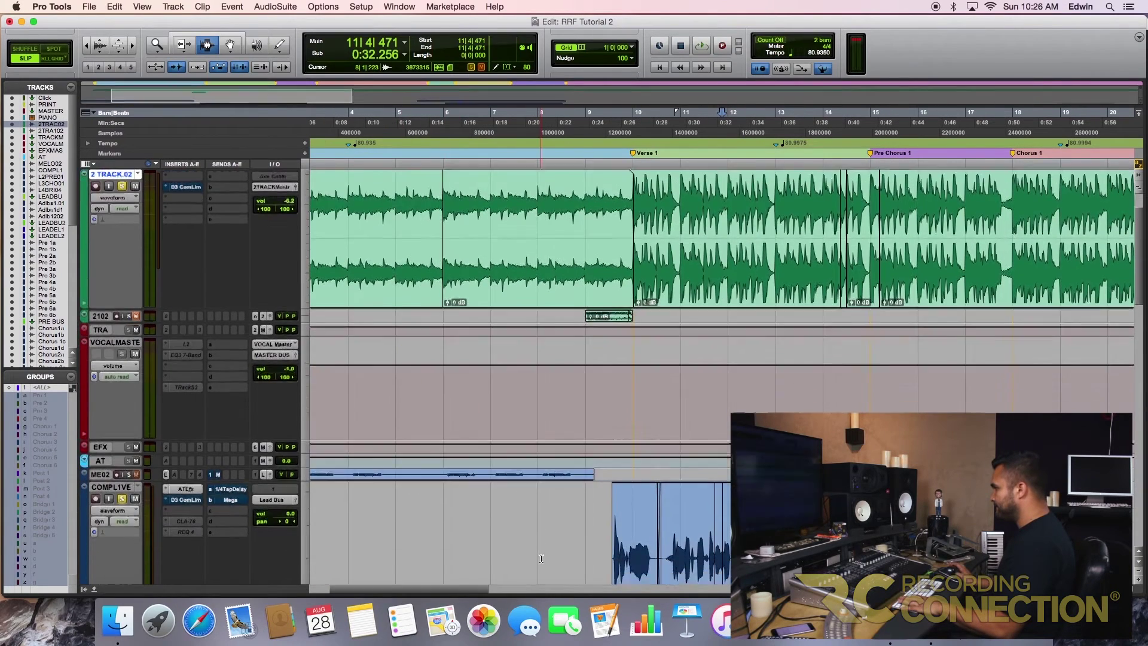
- Audition the start of the first COMPL1VE clip from 9|2|789 and isolate its first word from 9|3|376 to 9|3|862
{"action": "scroll", "coordinate": [525, 521], "scroll_direction": "down", "scroll_amount": 5}
{"action": "left_click", "coordinate": [607, 349]}
{"action": "key", "text": "space"}
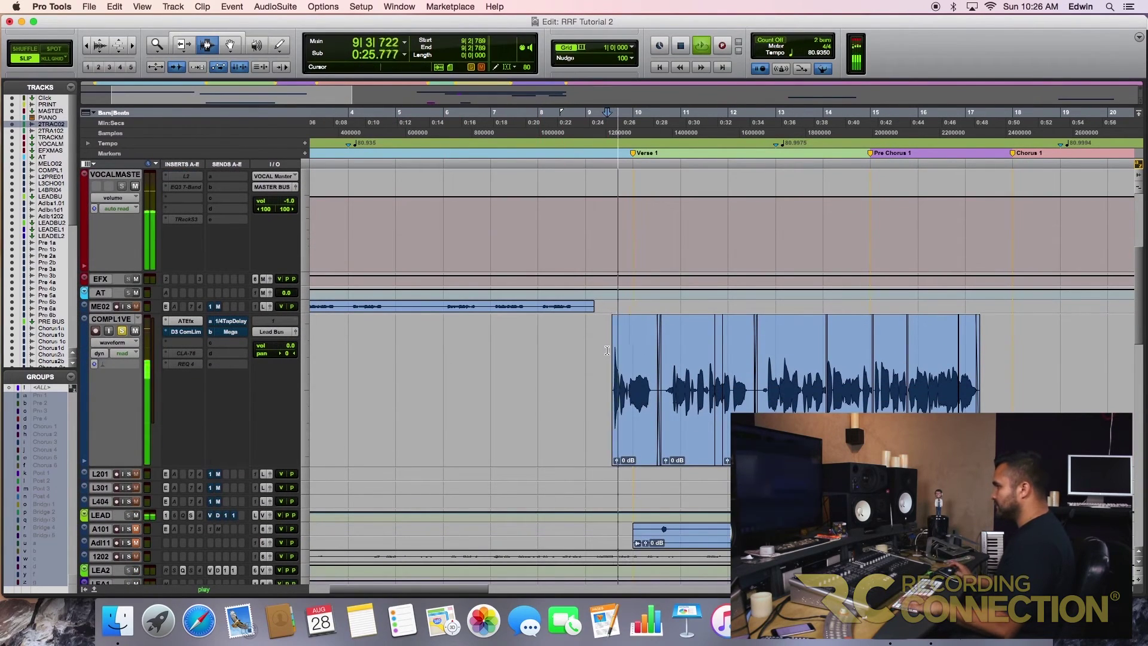
{"action": "scroll", "coordinate": [640, 383], "scroll_direction": "up", "scroll_amount": 1}
{"action": "scroll", "coordinate": [640, 382], "scroll_direction": "up", "scroll_amount": 2}
{"action": "key", "text": "space"}
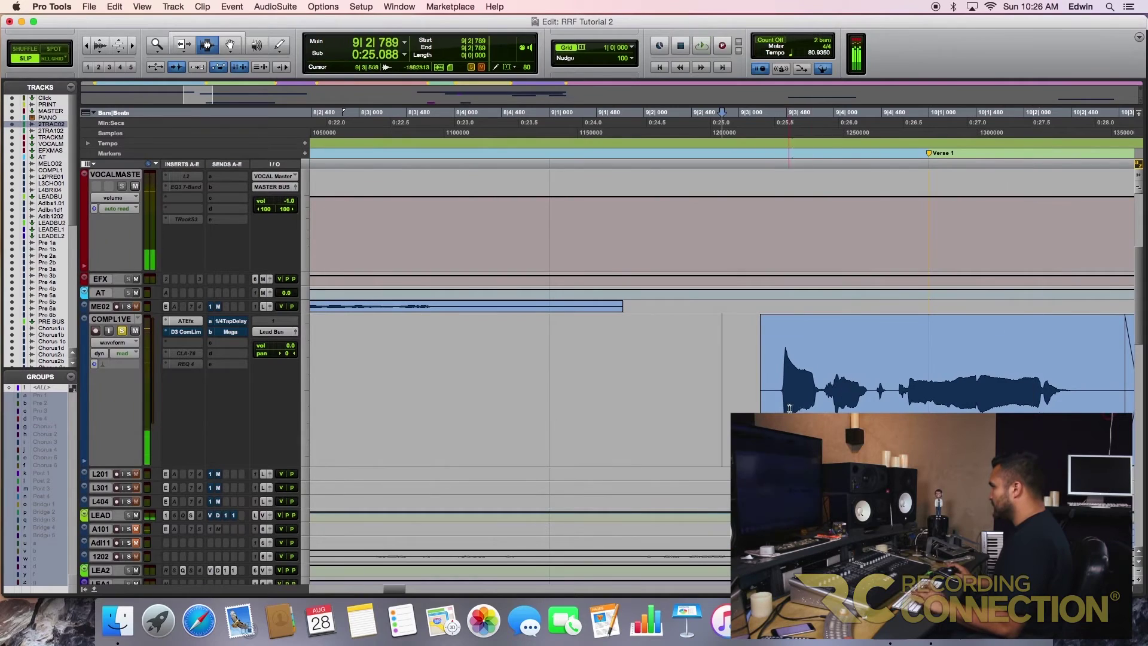
{"action": "left_click", "coordinate": [804, 366]}
{"action": "scroll", "coordinate": [801, 370], "scroll_direction": "up", "scroll_amount": 3}
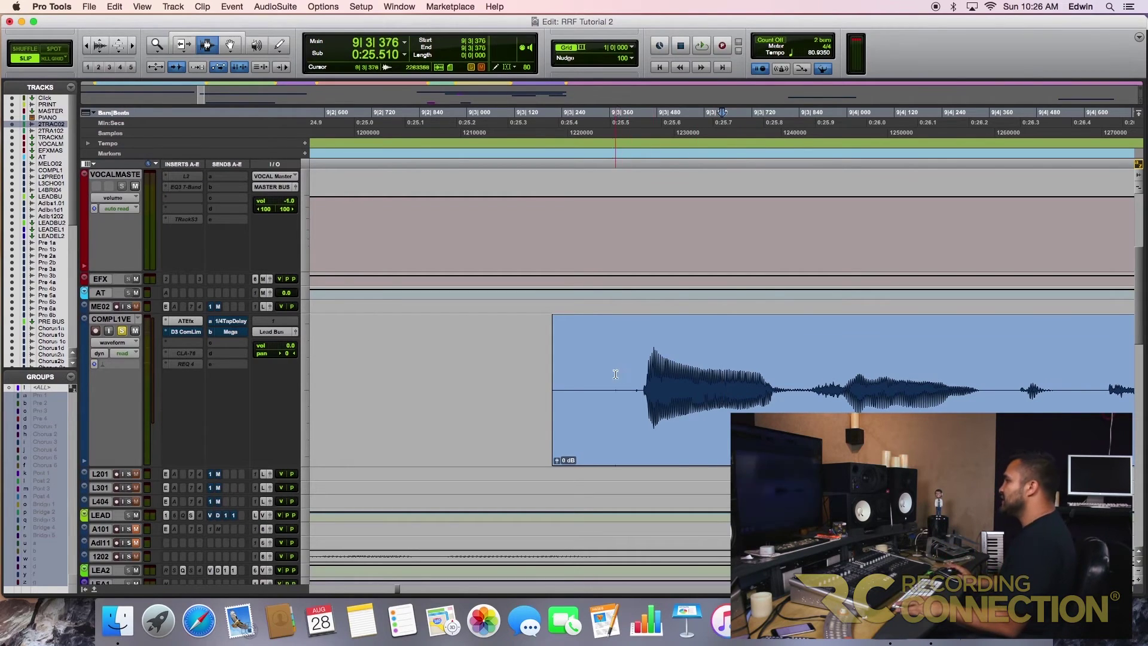
{"action": "left_click_drag", "start_coordinate": [616, 374], "coordinate": [802, 381]}
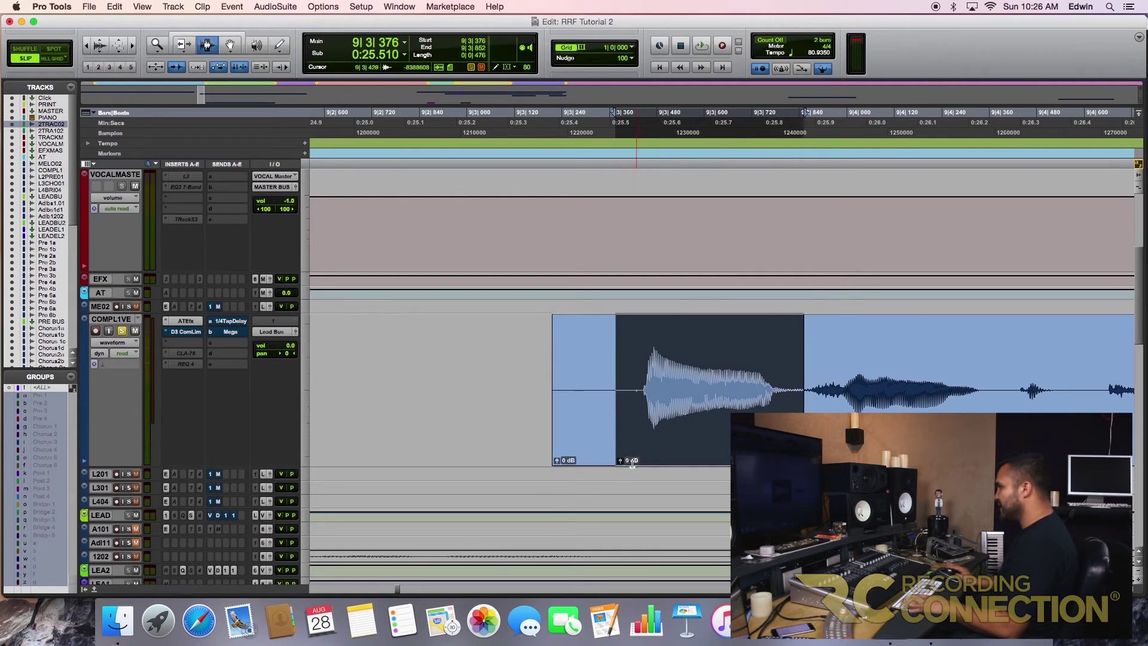
- Try lowering the isolated first word's clip gain to -3.8 dB, audition it, and undo the gain change
{"action": "left_click_drag", "start_coordinate": [618, 462], "coordinate": [619, 466]}
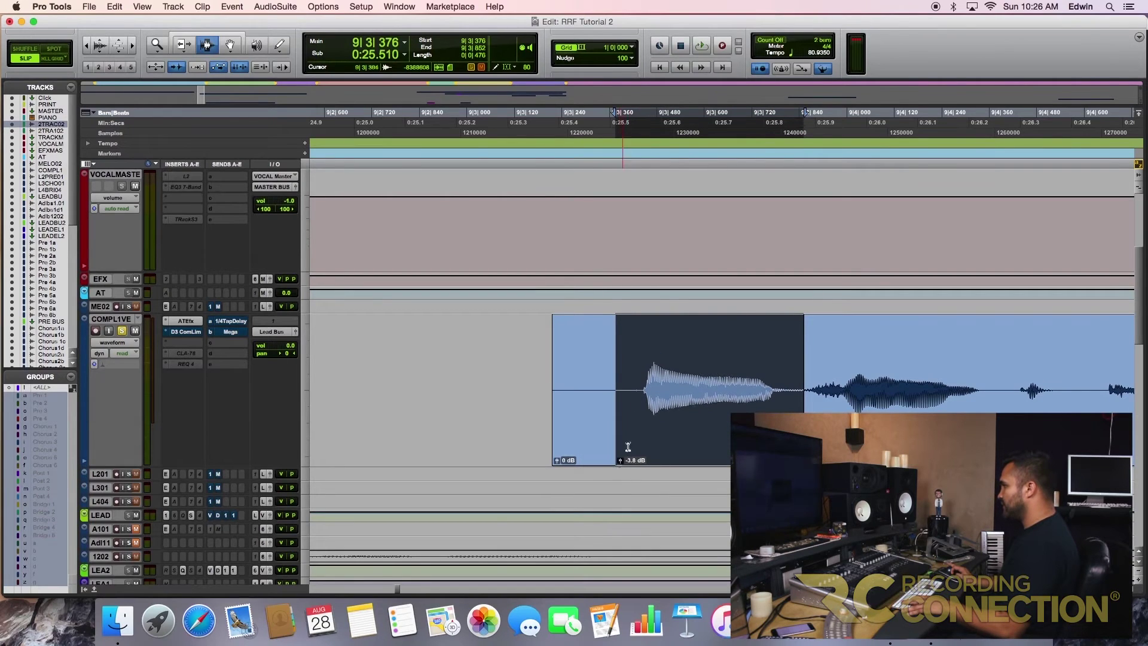
{"action": "left_click", "coordinate": [463, 354]}
{"action": "key", "text": "space"}
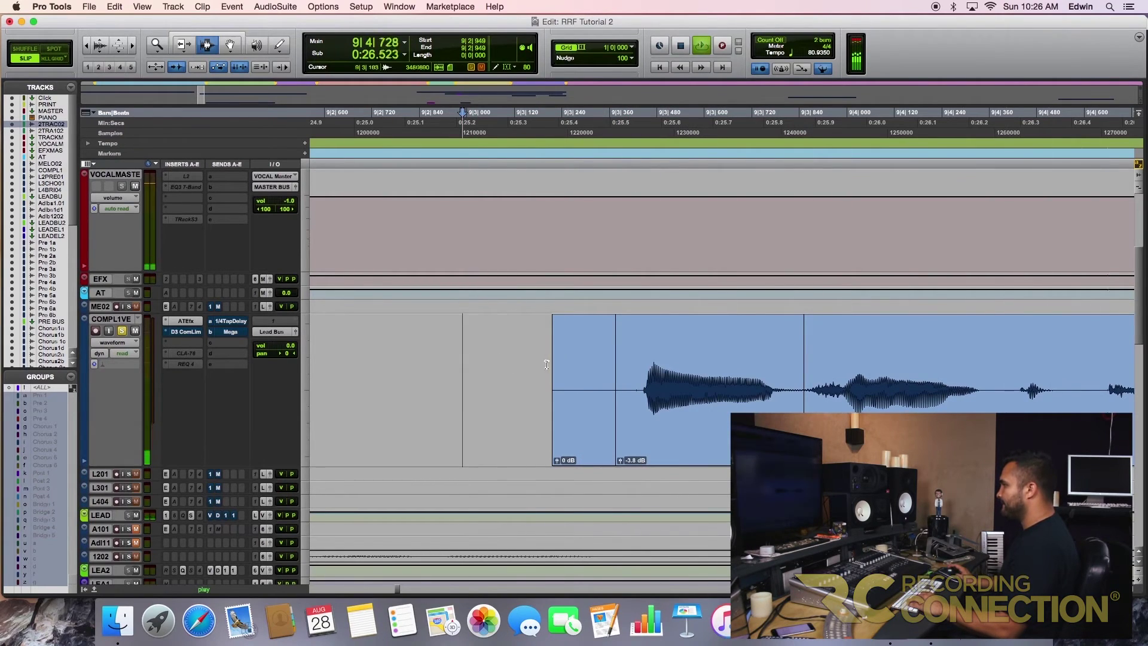
{"action": "left_click", "coordinate": [516, 361]}
{"action": "key", "text": "space"}
{"action": "key", "text": "super+z"}
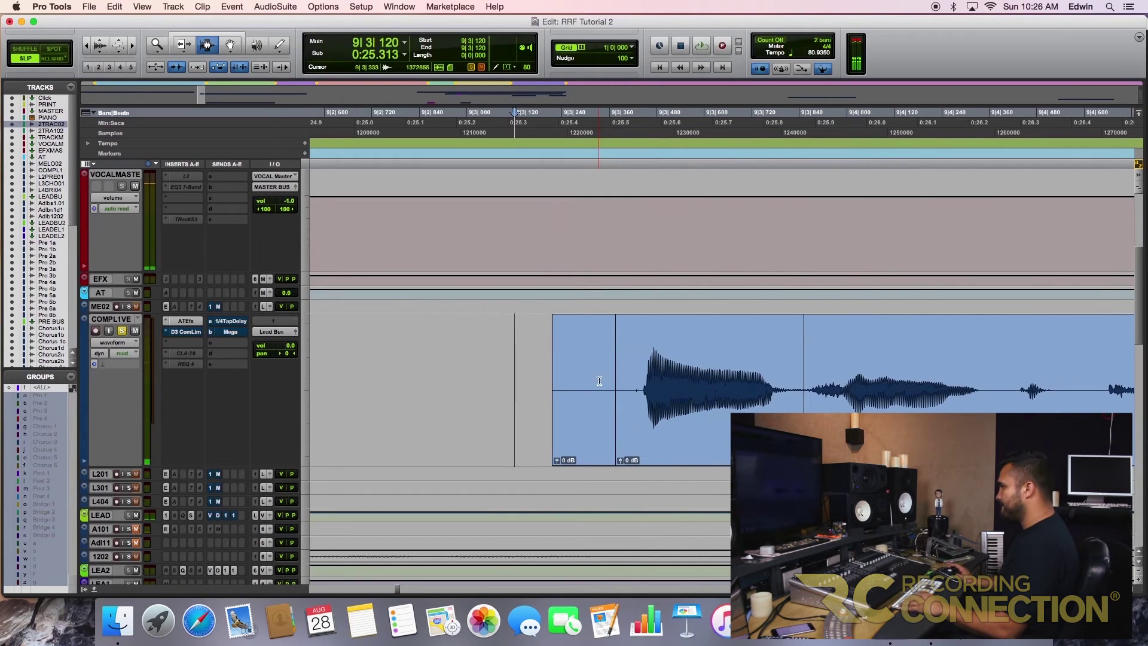
- Split the isolated first word at 9|3|556 and set the clip gain of its loud opening part to -1.8 dB
{"action": "left_click_drag", "start_coordinate": [709, 384], "coordinate": [653, 388]}
{"action": "left_click", "coordinate": [701, 395]}
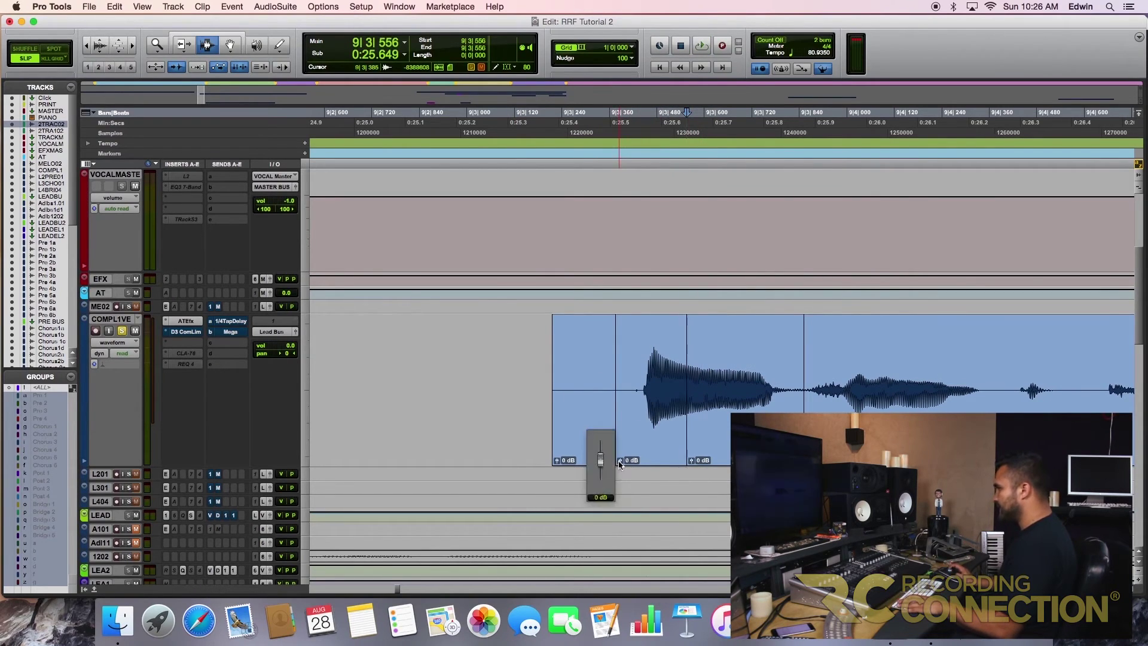
{"action": "left_click_drag", "start_coordinate": [618, 461], "coordinate": [618, 463]}
- Crossfade the split inside the first vocal word from 9|3|537 to 9|3|574
{"action": "left_click", "coordinate": [660, 434]}
{"action": "key", "text": "super+7"}
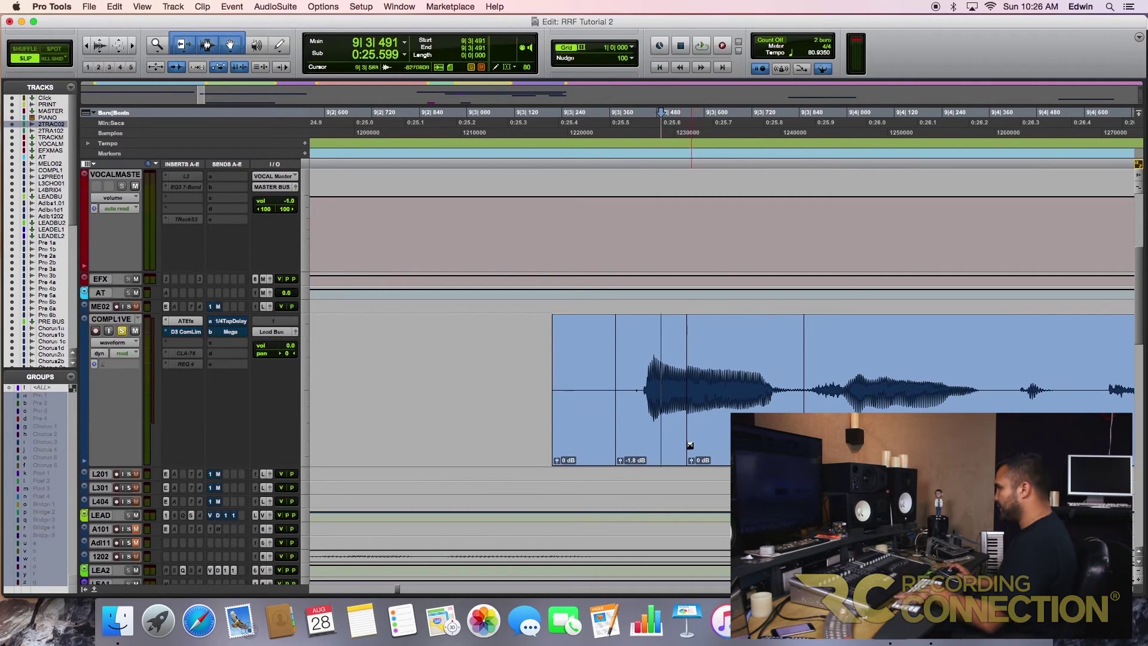
{"action": "left_click_drag", "start_coordinate": [692, 443], "coordinate": [695, 451]}
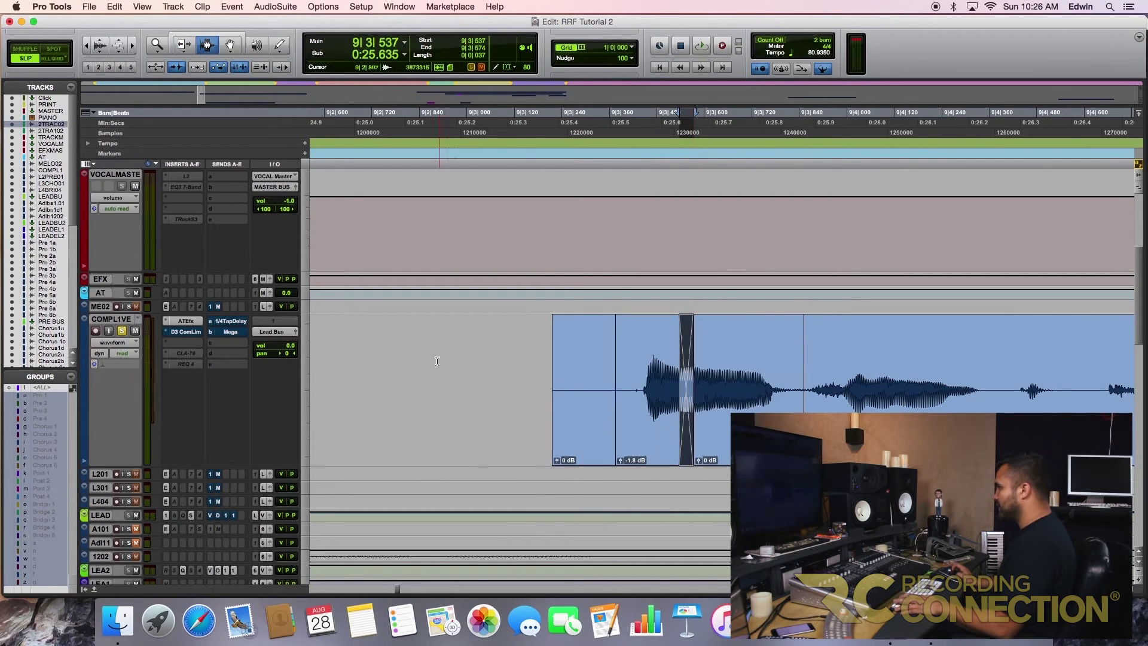
- Audition the crossfaded word from 9|2|869, and play the vocal entrance in context from 8|3|381 into Verse 1
{"action": "left_click", "coordinate": [463, 358]}
{"action": "left_click", "coordinate": [430, 345]}
{"action": "key", "text": "space"}
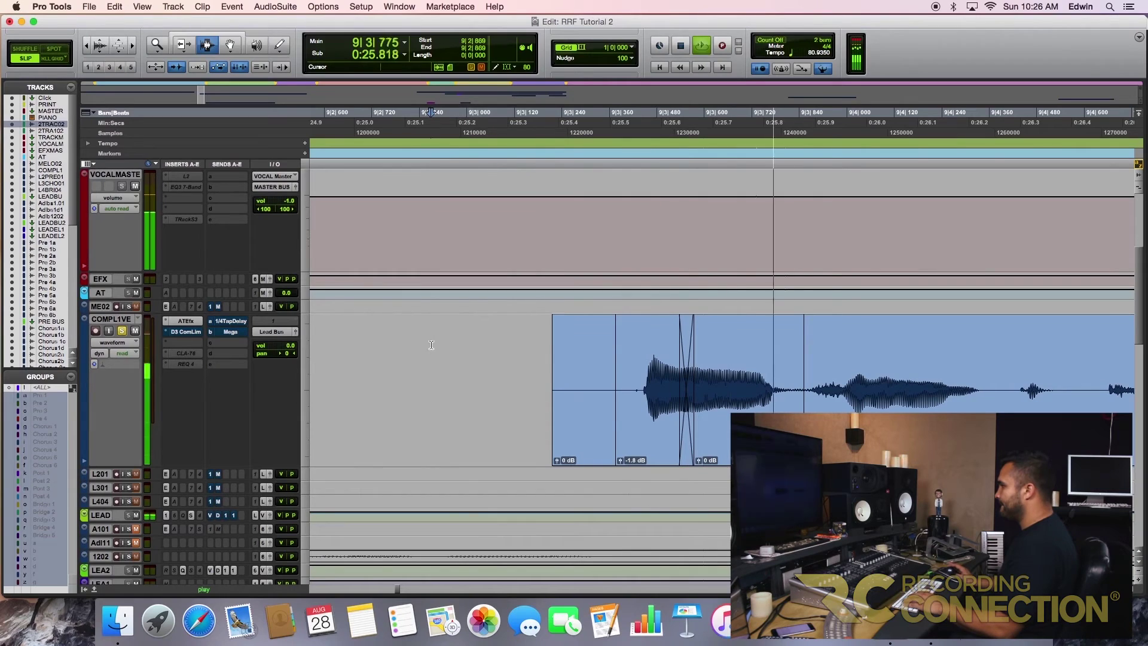
{"action": "key", "text": "space"}
{"action": "key", "text": "super+bracketleft"}
{"action": "key", "text": "super+bracketleft"}
{"action": "left_click", "coordinate": [518, 354]}
{"action": "key", "text": "space"}
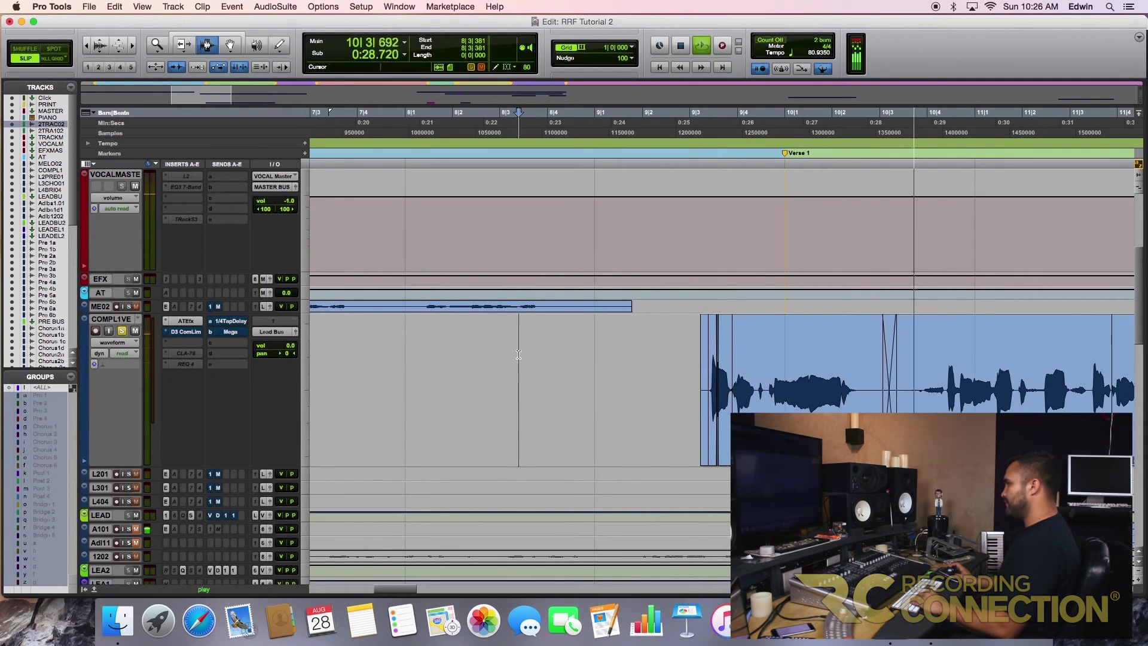
{"action": "key", "text": "space"}
- Place the edit position at 10|4|429 on the COMPL1VE track and enlarge that track's height below 2 TRACK.02
{"action": "left_click", "coordinate": [948, 382]}
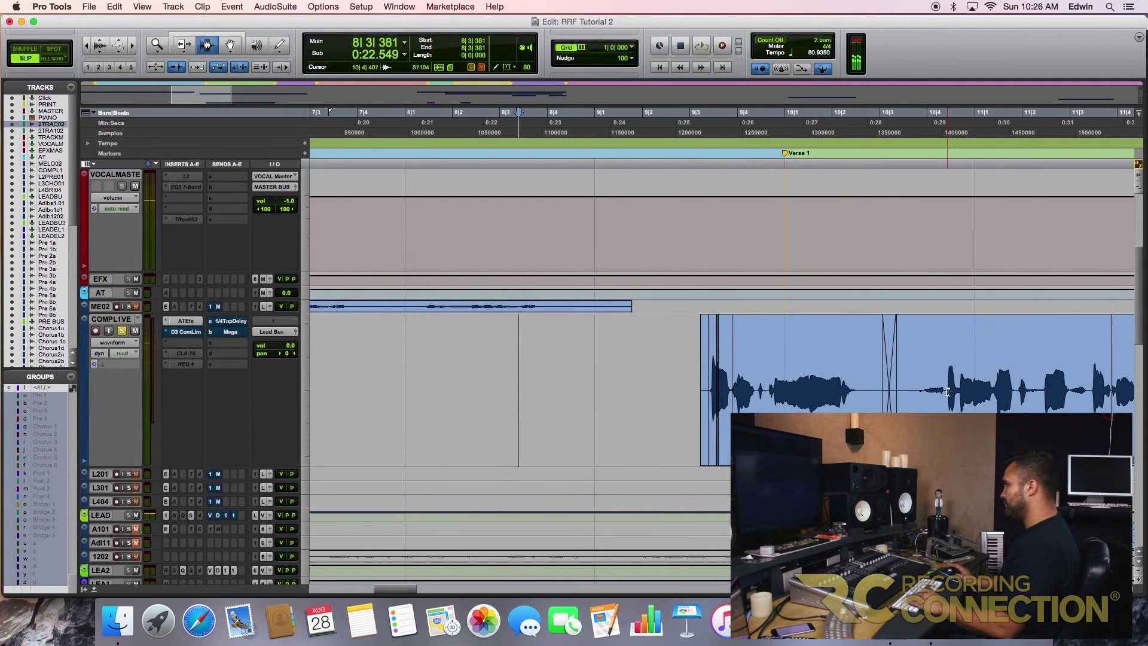
{"action": "key", "text": "super+bracketright"}
{"action": "key", "text": "super+bracketright"}
{"action": "key", "text": "super+bracketright"}
{"action": "key", "text": "super+bracketright"}
{"action": "key", "text": "e"}
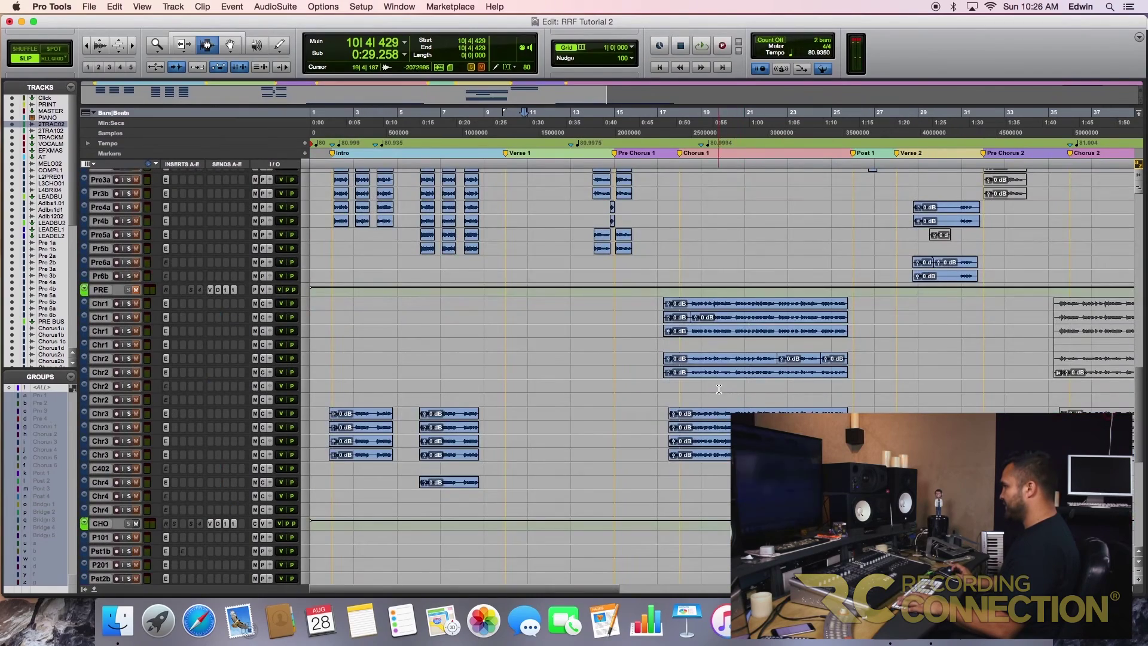
{"action": "scroll", "coordinate": [722, 389], "scroll_direction": "up", "scroll_amount": 8}
{"action": "scroll", "coordinate": [681, 382], "scroll_direction": "up", "scroll_amount": 5}
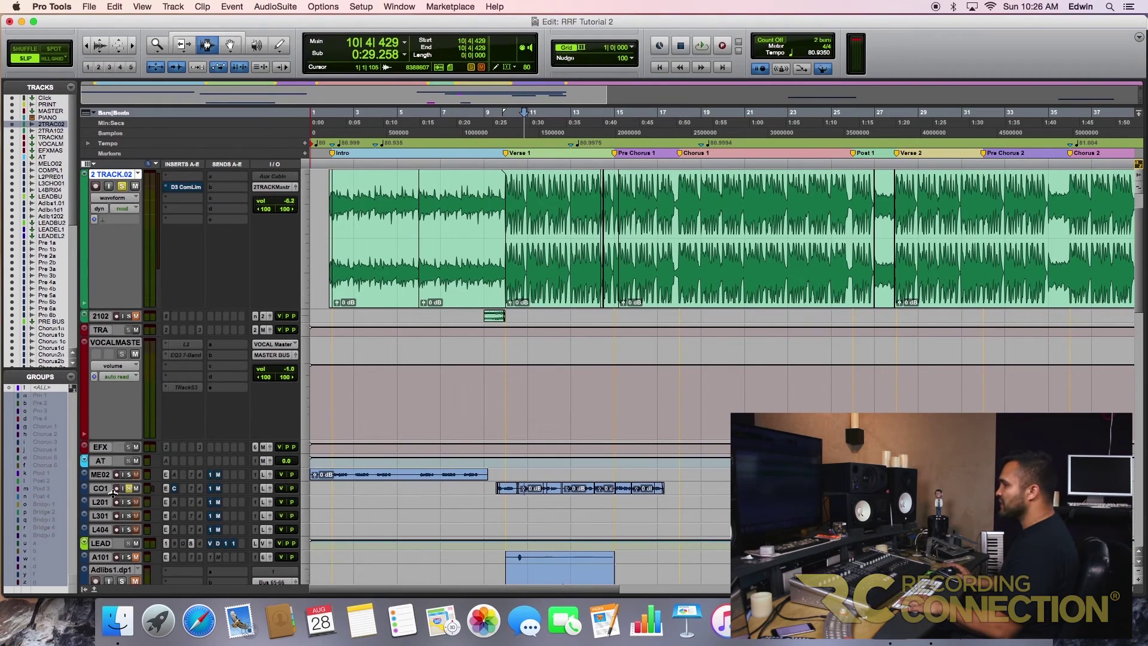
{"action": "left_click_drag", "start_coordinate": [107, 494], "coordinate": [109, 547]}
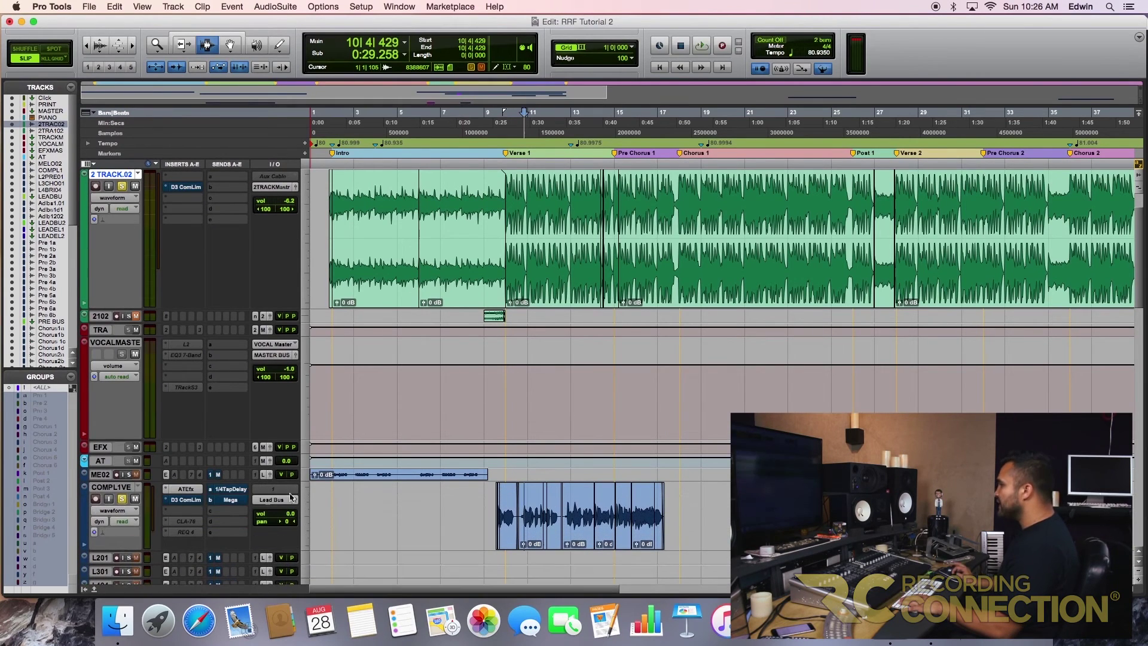
- Isolate the COMPL1VE vocal peak from 10|4|371 to 10|4|592 and set its clip gain to -3.8 dB
{"action": "scroll", "coordinate": [526, 504], "scroll_direction": "up", "scroll_amount": 10}
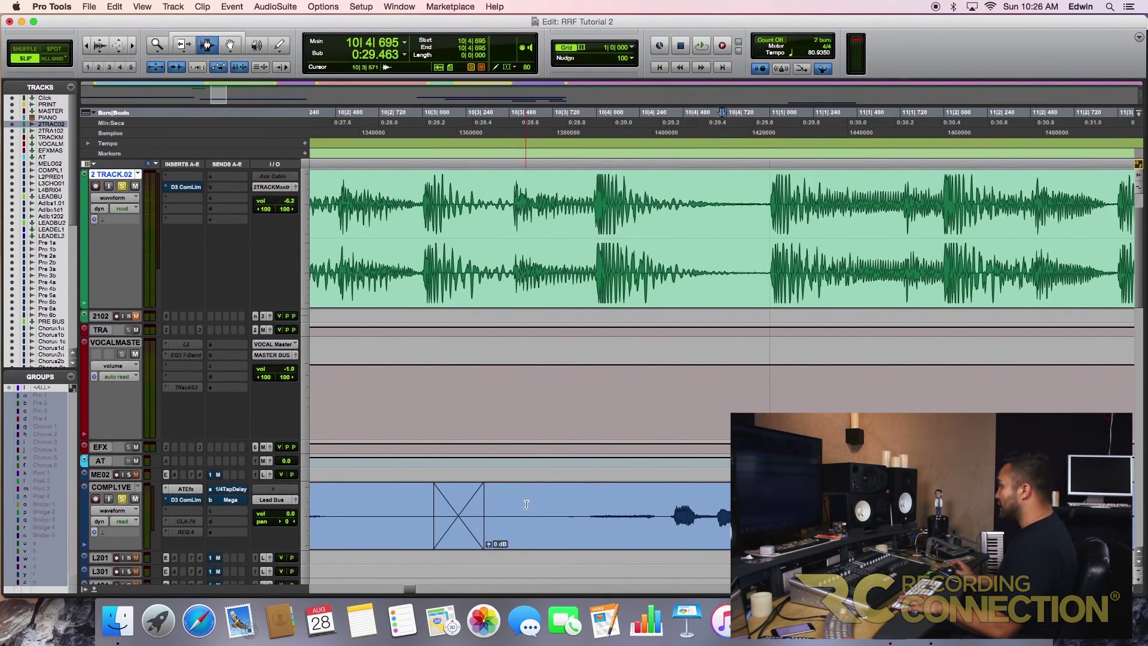
{"action": "scroll", "coordinate": [648, 512], "scroll_direction": "up", "scroll_amount": 2}
{"action": "left_click_drag", "start_coordinate": [608, 514], "coordinate": [673, 523]}
{"action": "key", "text": "super+e"}
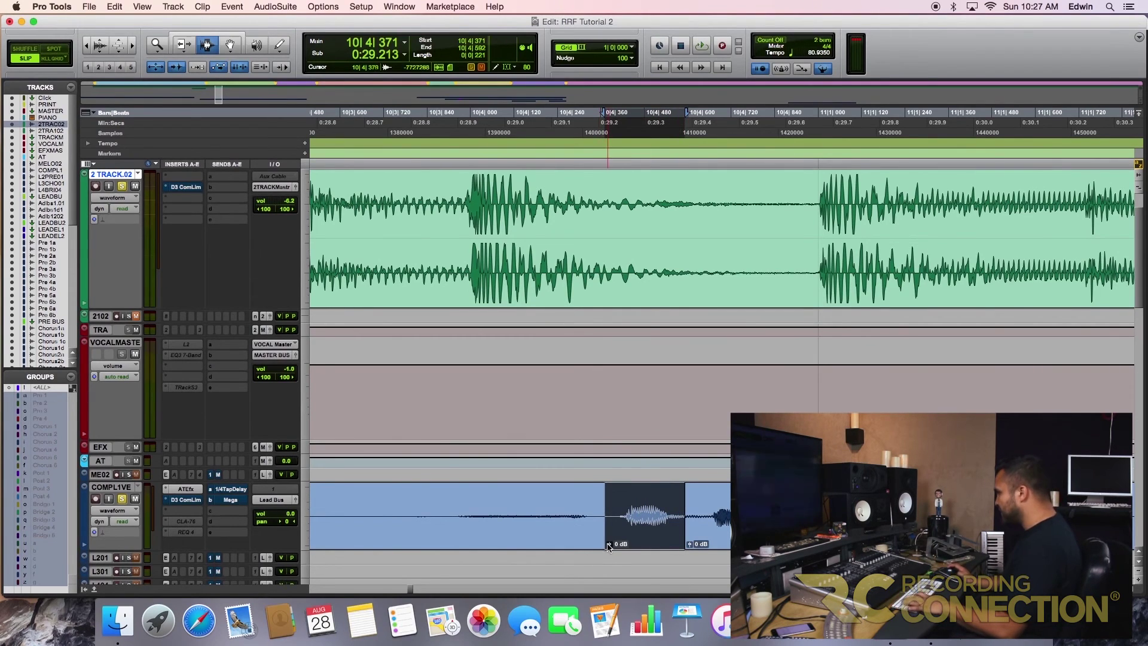
{"action": "left_click", "coordinate": [608, 544]}
{"action": "left_click_drag", "start_coordinate": [609, 546], "coordinate": [610, 546]}
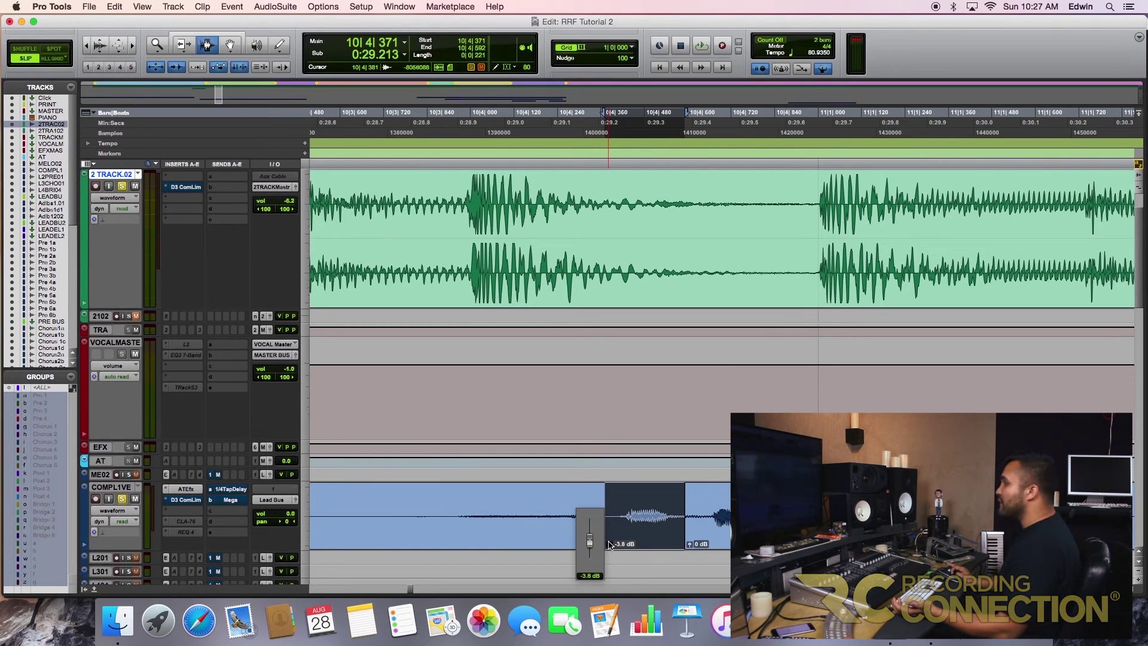
- Add short crossfades at both edges of the lowered bar 10 vocal clip and audition it from 10|4|027 and 10|3|753
{"action": "left_click", "coordinate": [716, 530]}
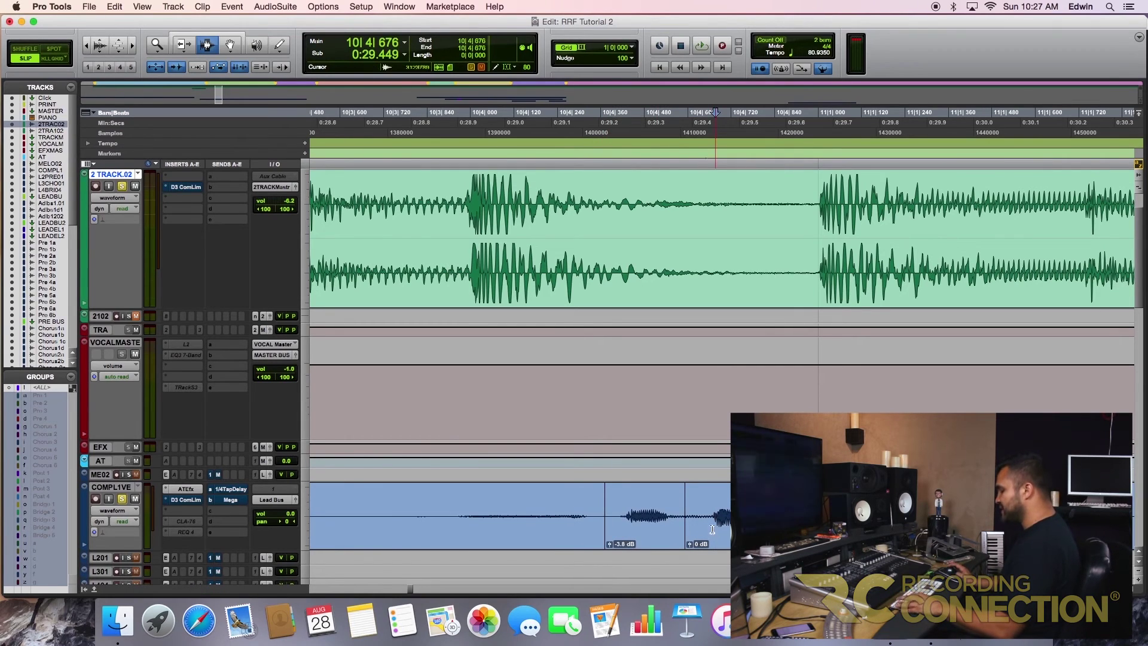
{"action": "left_click_drag", "start_coordinate": [683, 526], "coordinate": [690, 526]}
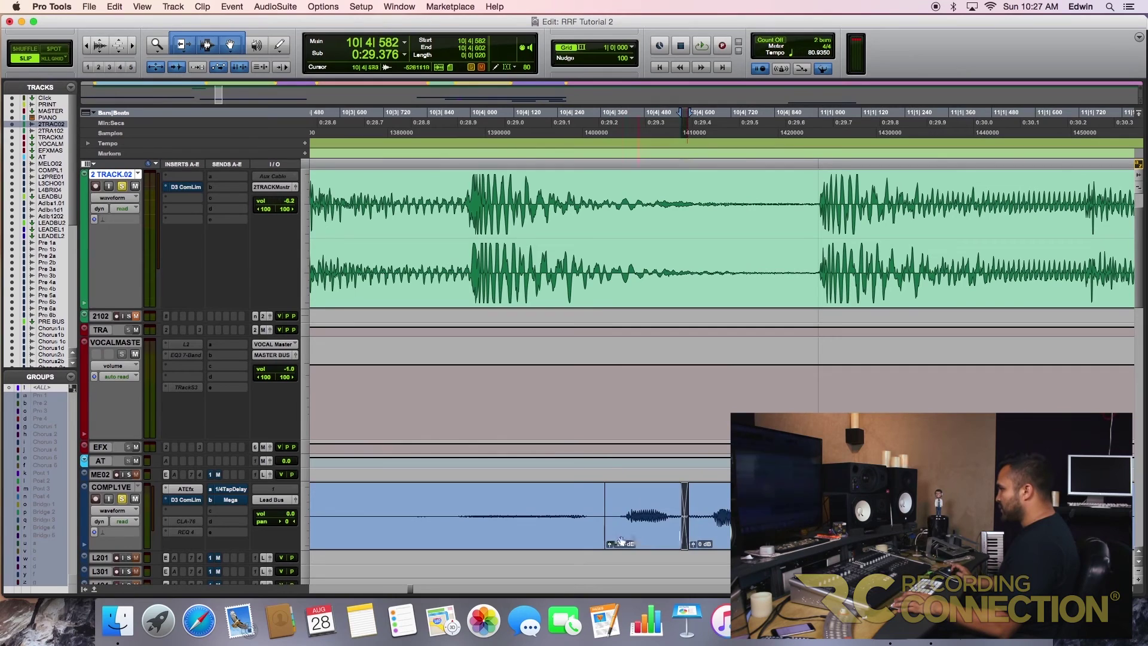
{"action": "left_click_drag", "start_coordinate": [603, 539], "coordinate": [608, 540]}
{"action": "left_click", "coordinate": [480, 509]}
{"action": "key", "text": "space"}
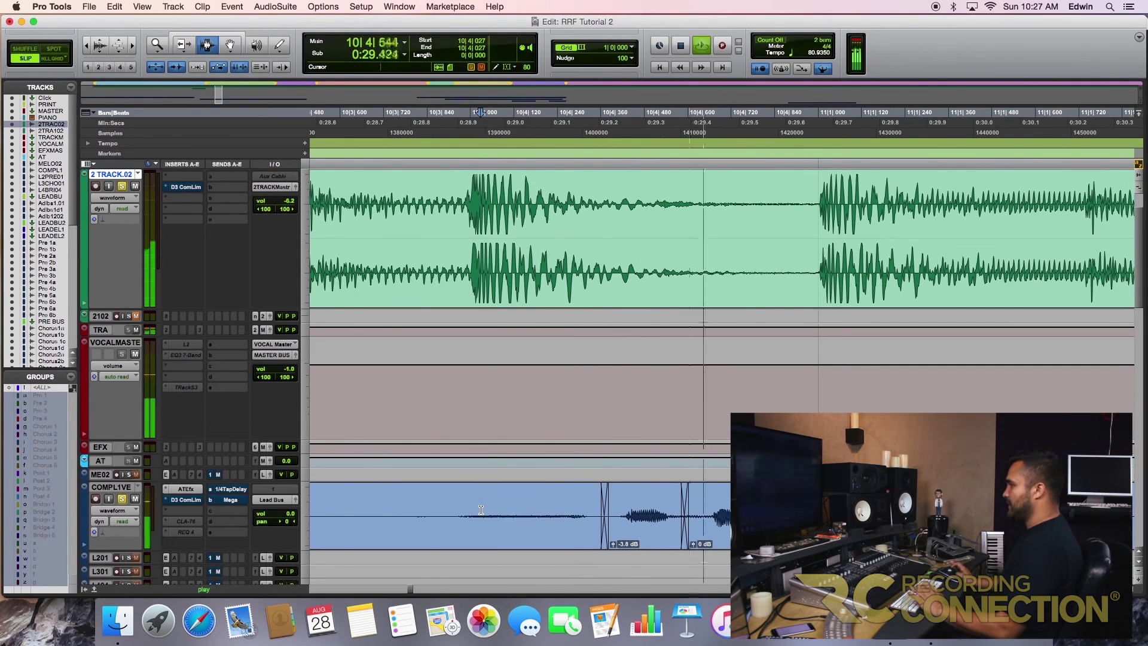
{"action": "left_click", "coordinate": [396, 507]}
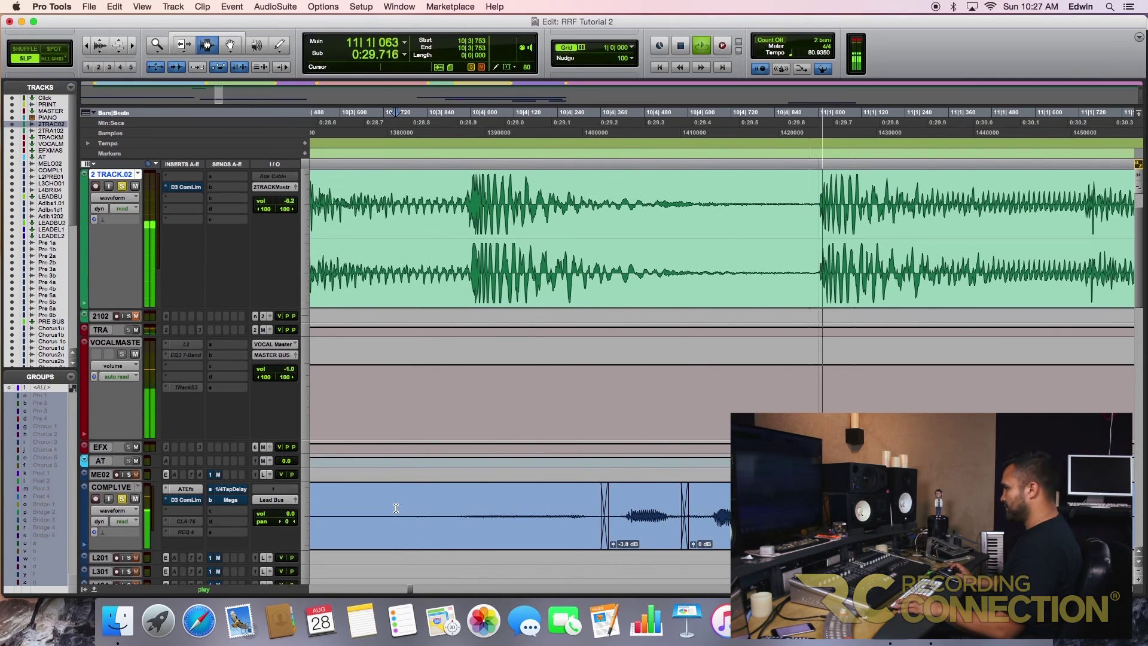
{"action": "key", "text": "space"}
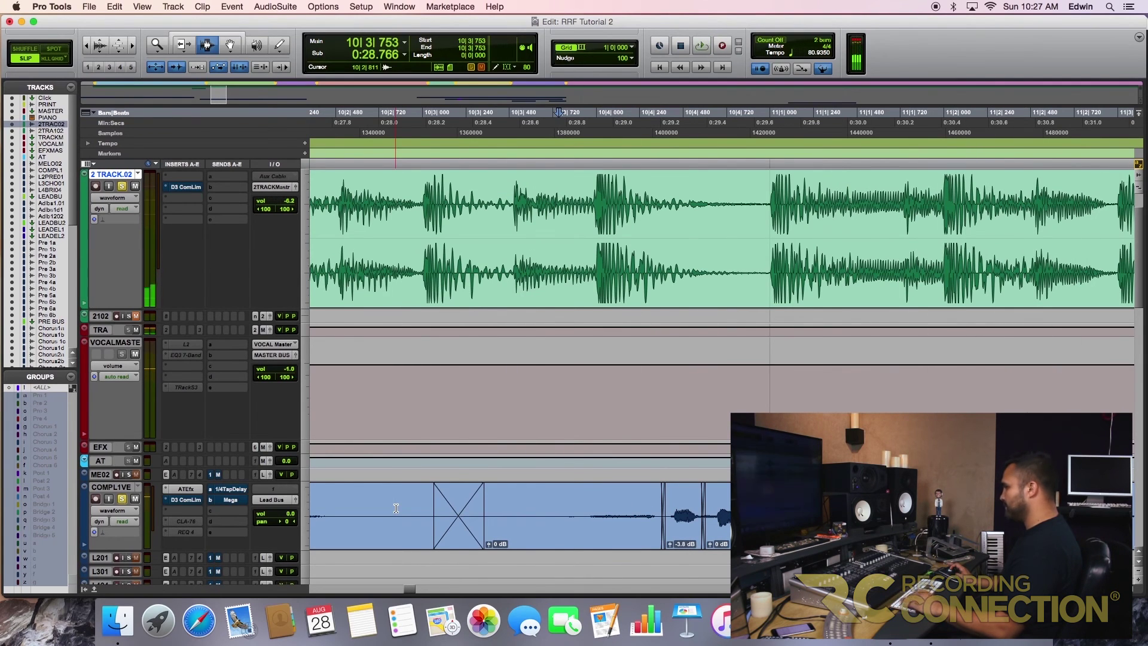